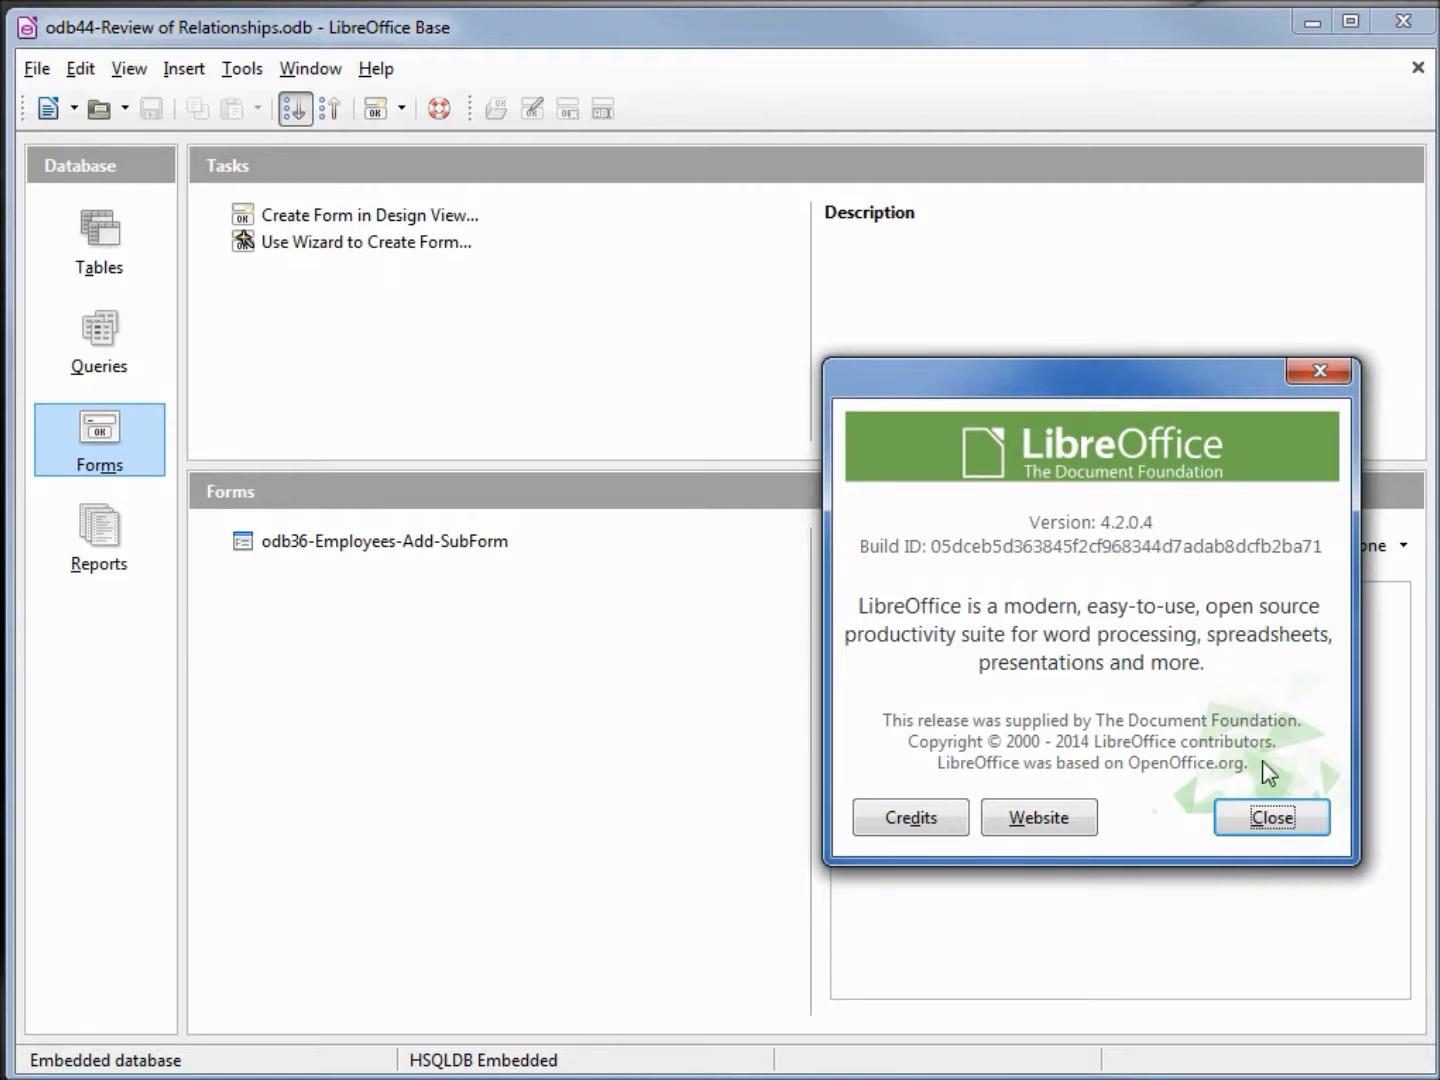
Close the About LibreOffice version information dialog
left_click(1270, 822)
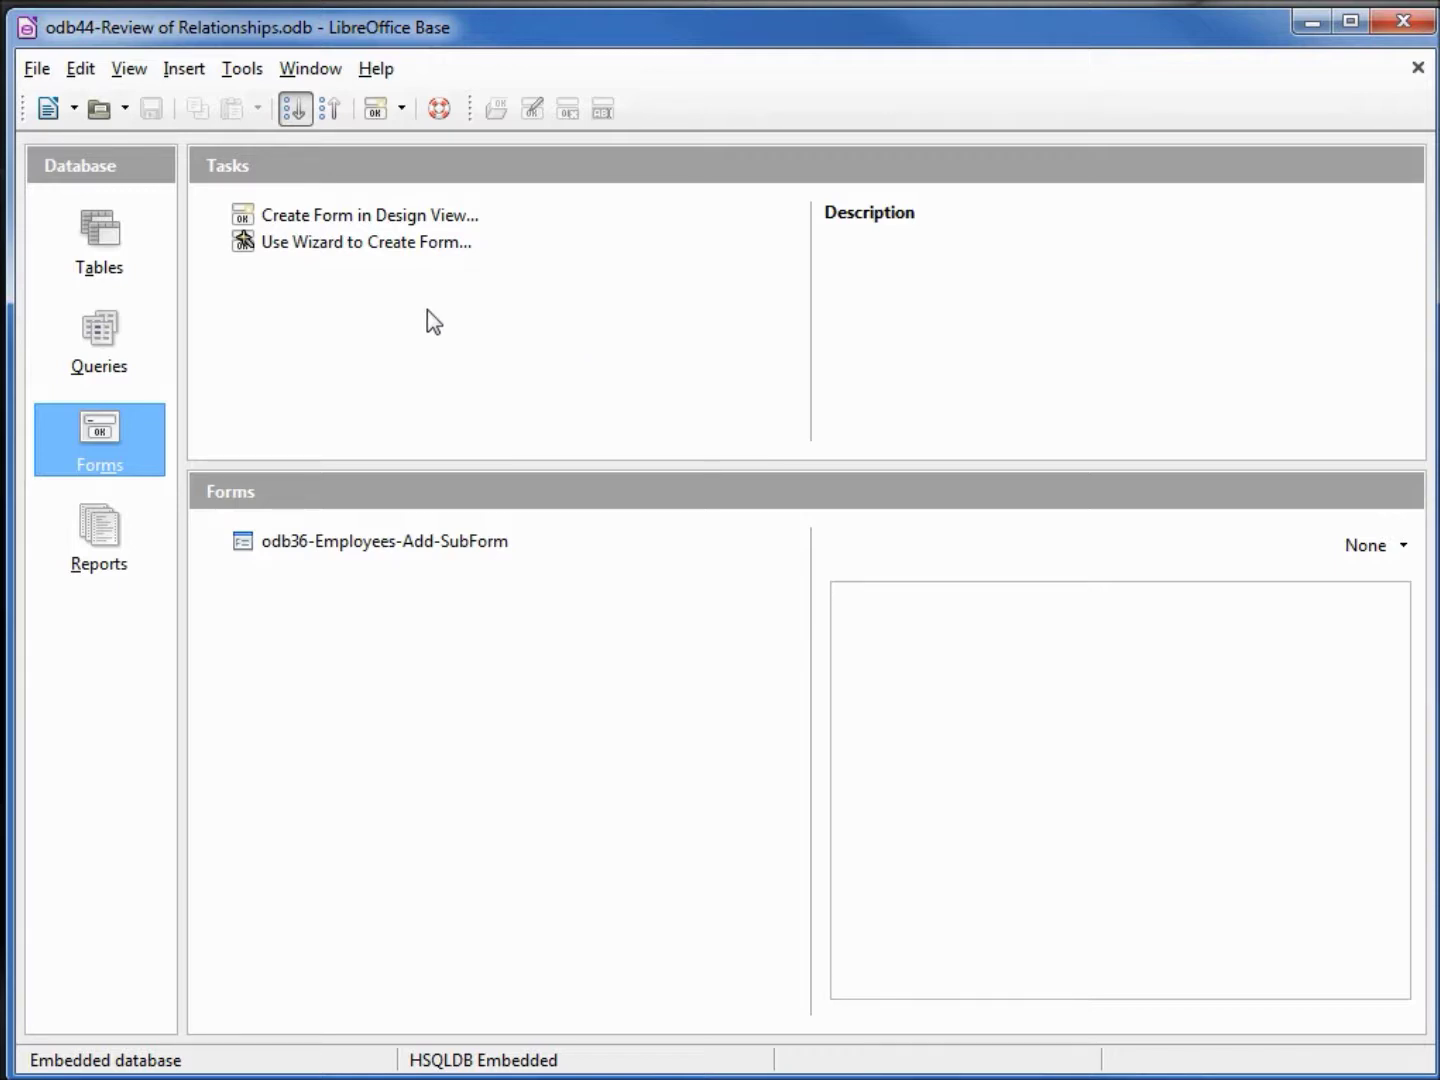
Open the tbl_Employees table in Design view from the table list
left_click(101, 237)
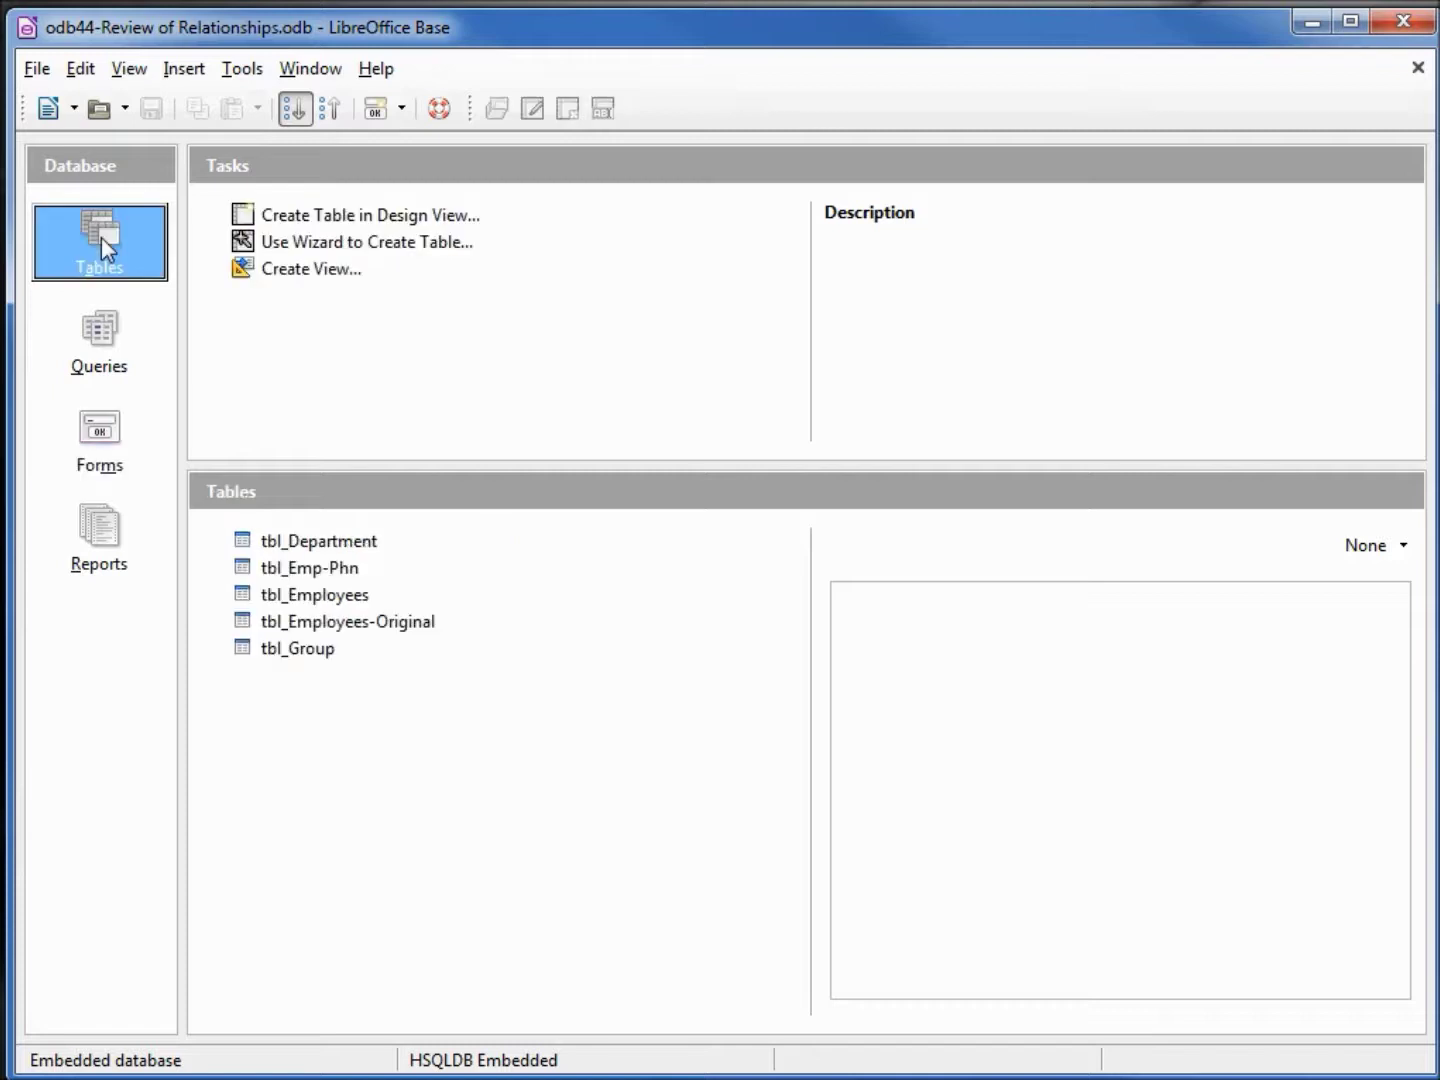
left_click(316, 597)
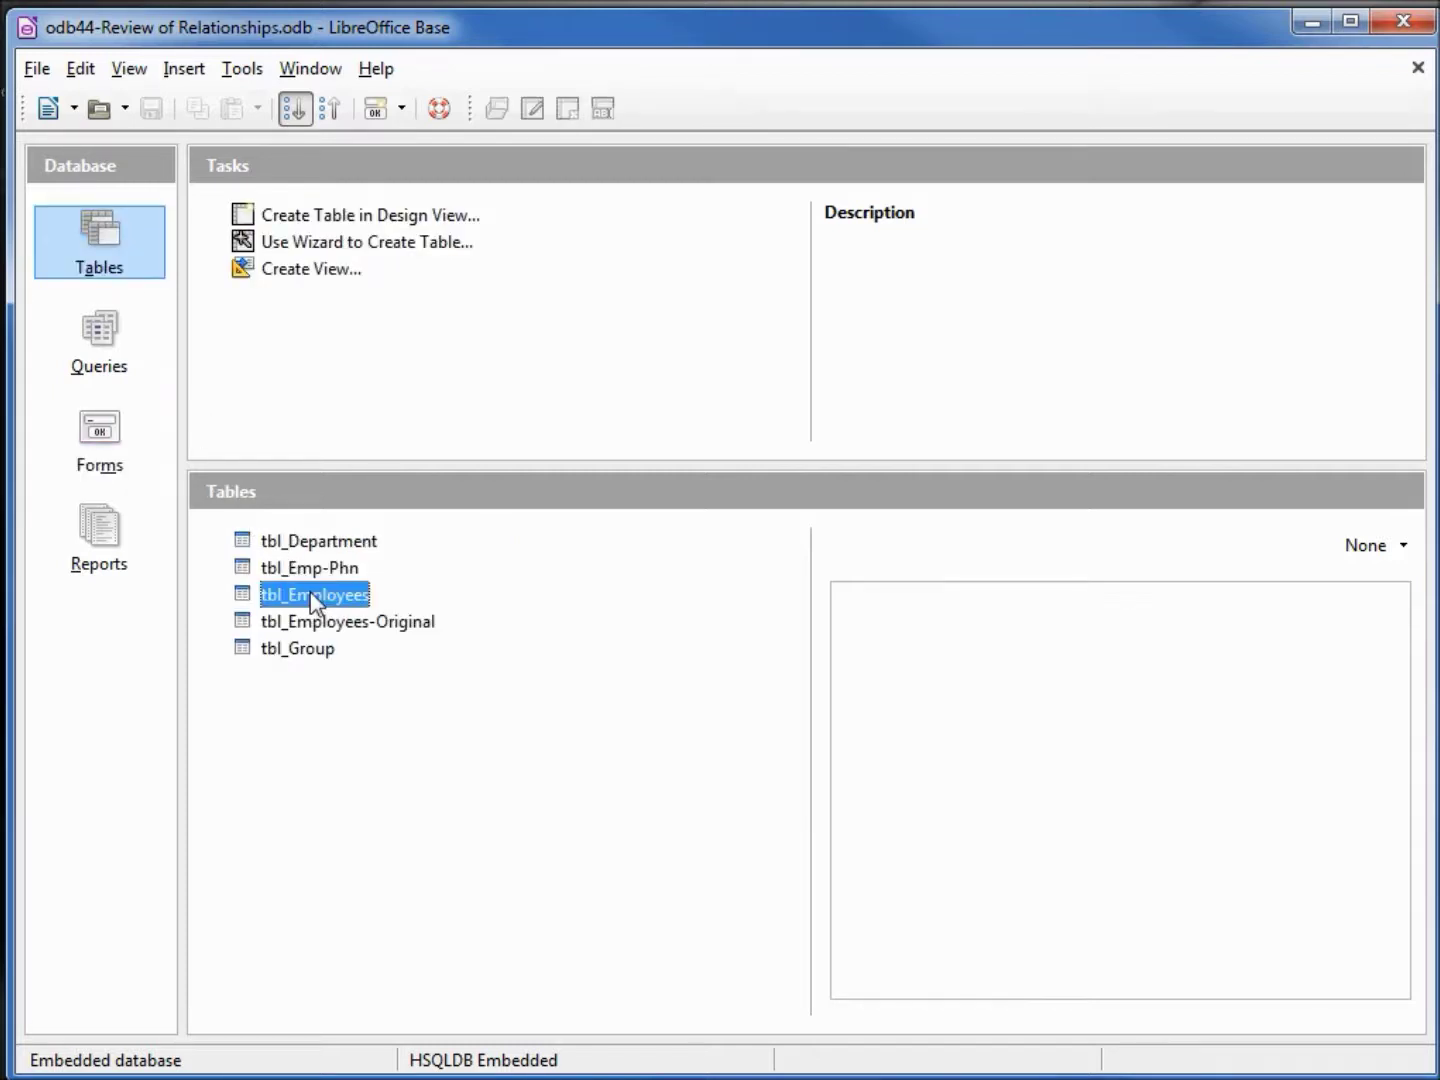
right_click(315, 599)
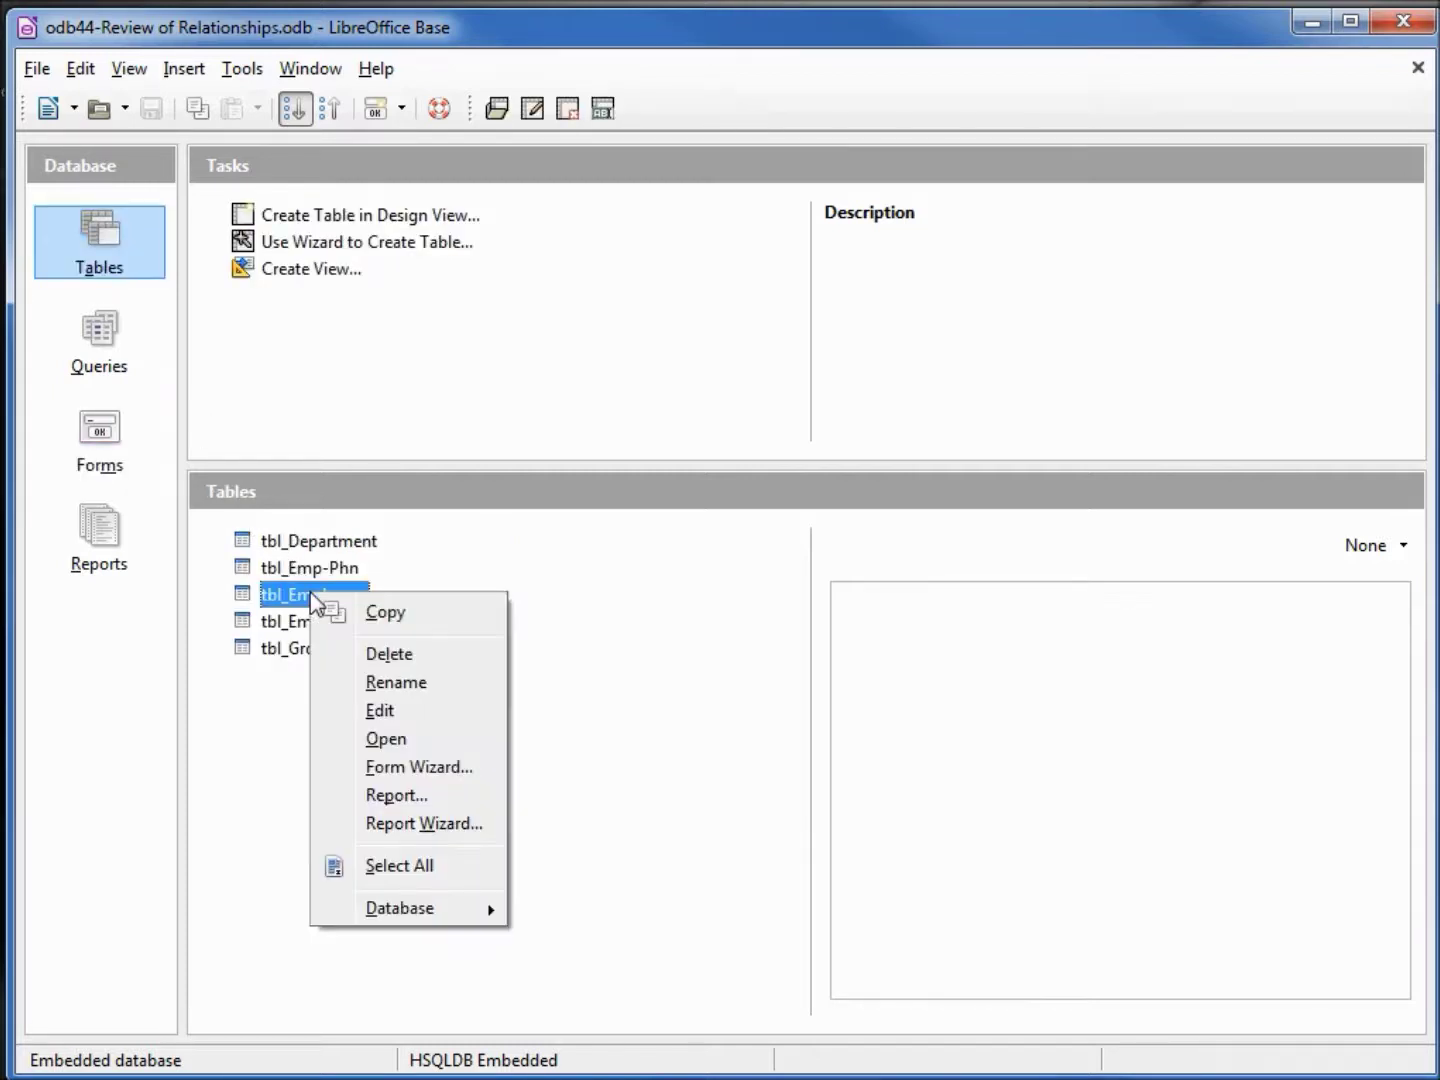
left_click(382, 708)
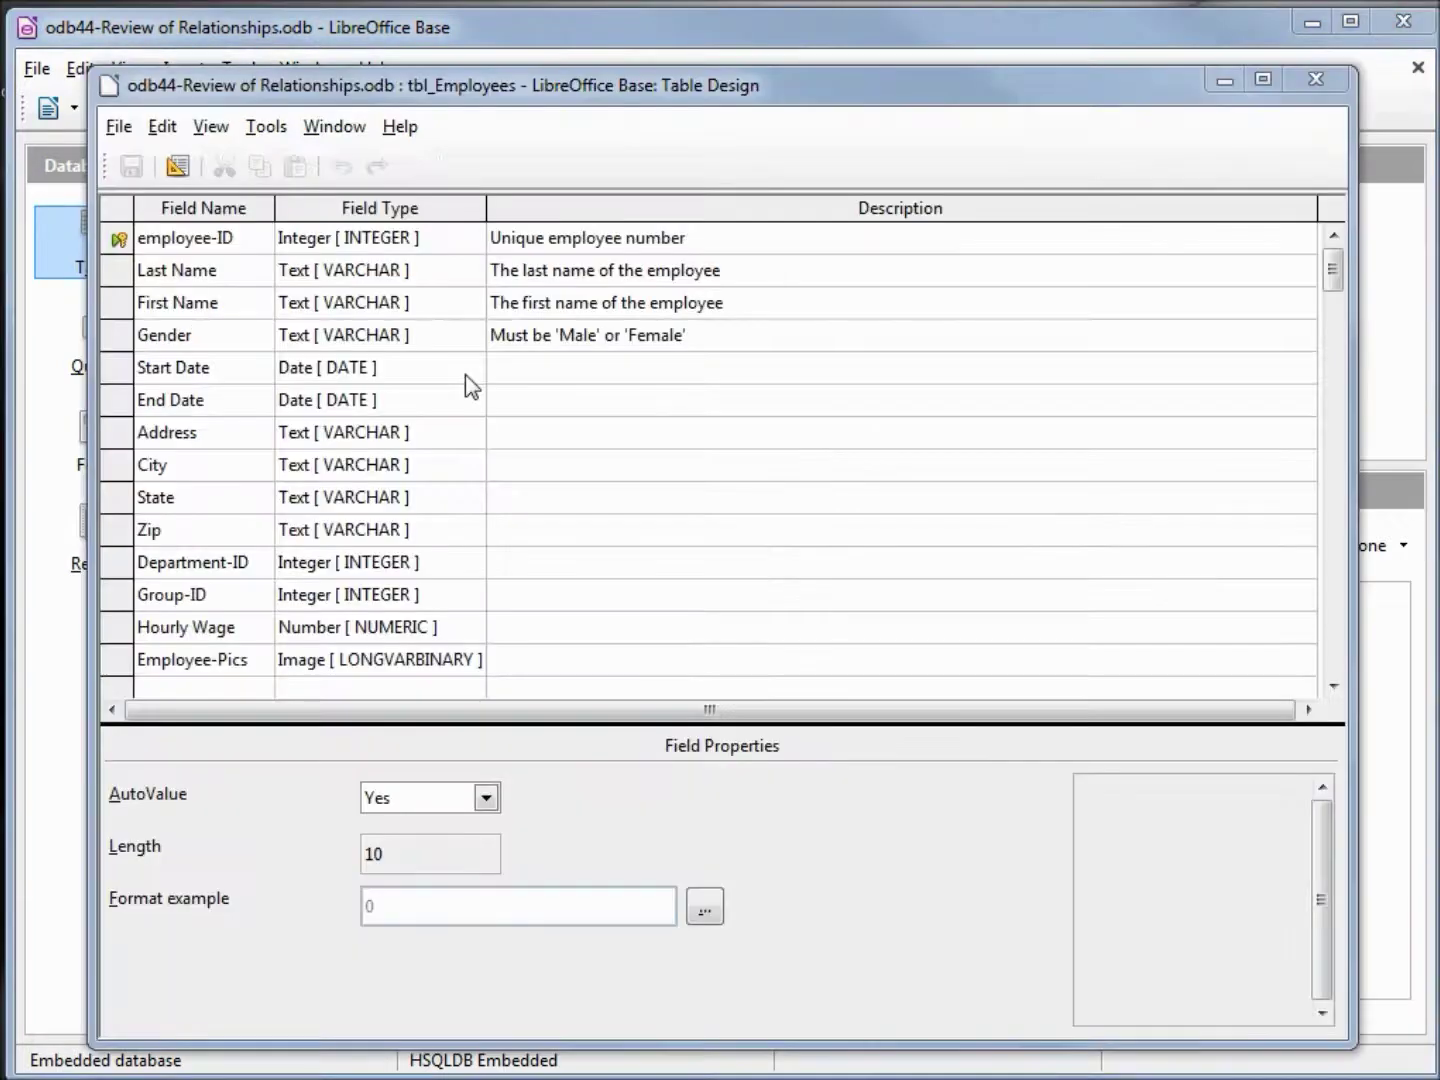
Review the Department-ID and Group-ID integer fields, close the design unchanged, and list saved queries
left_click(113, 566)
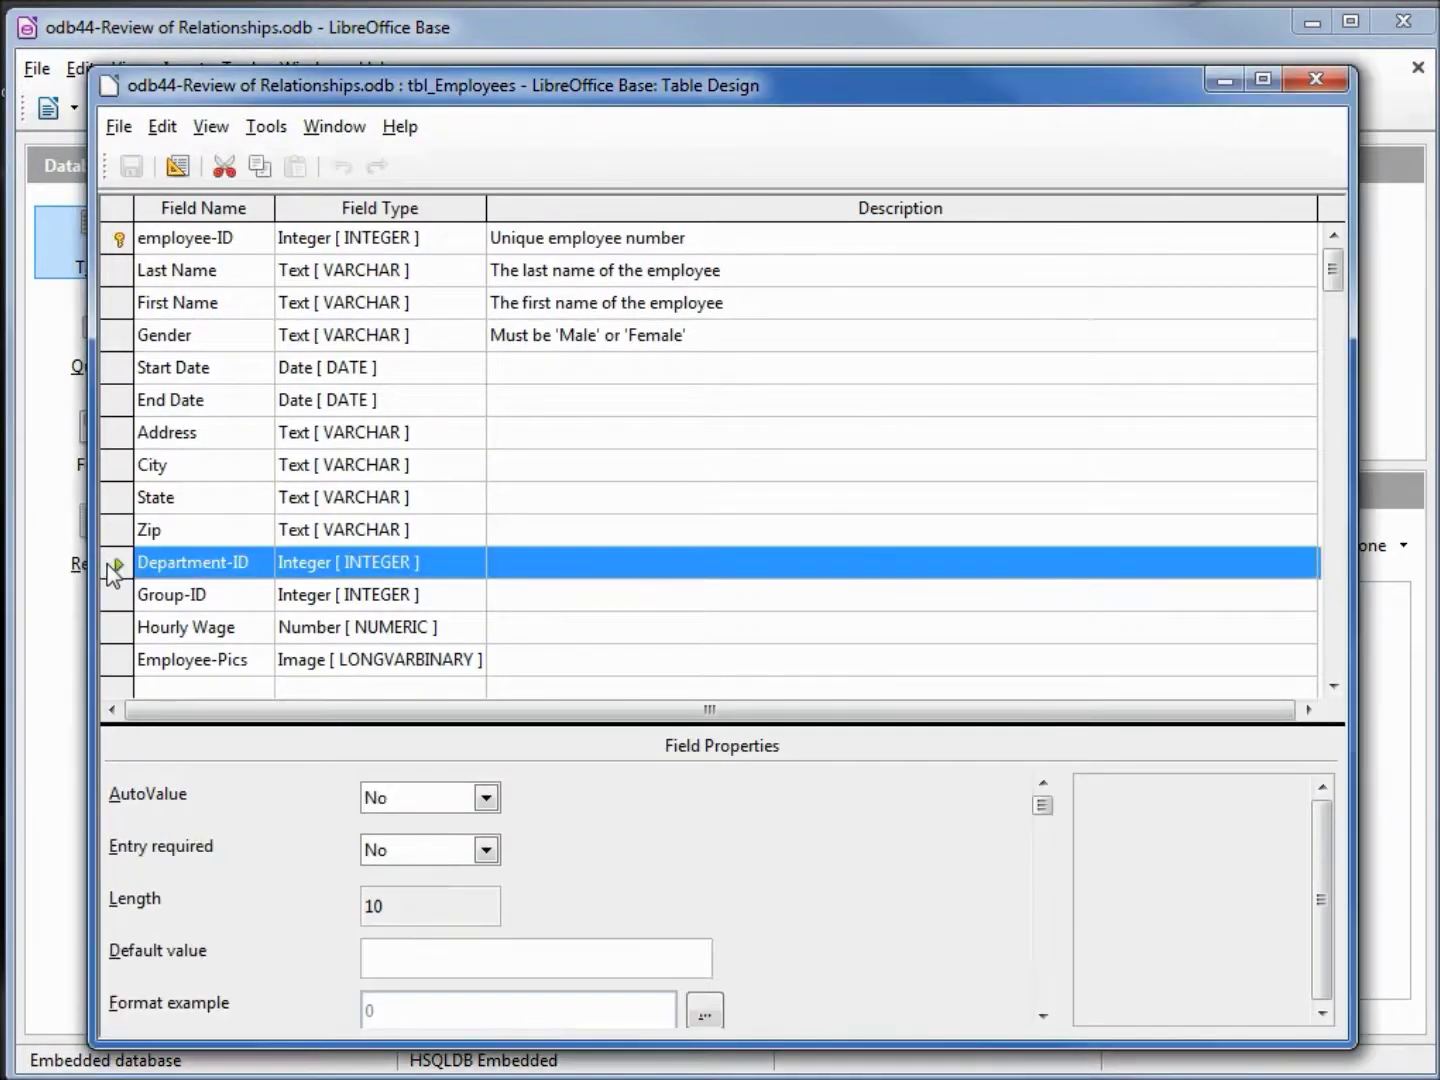
left_click(116, 597)
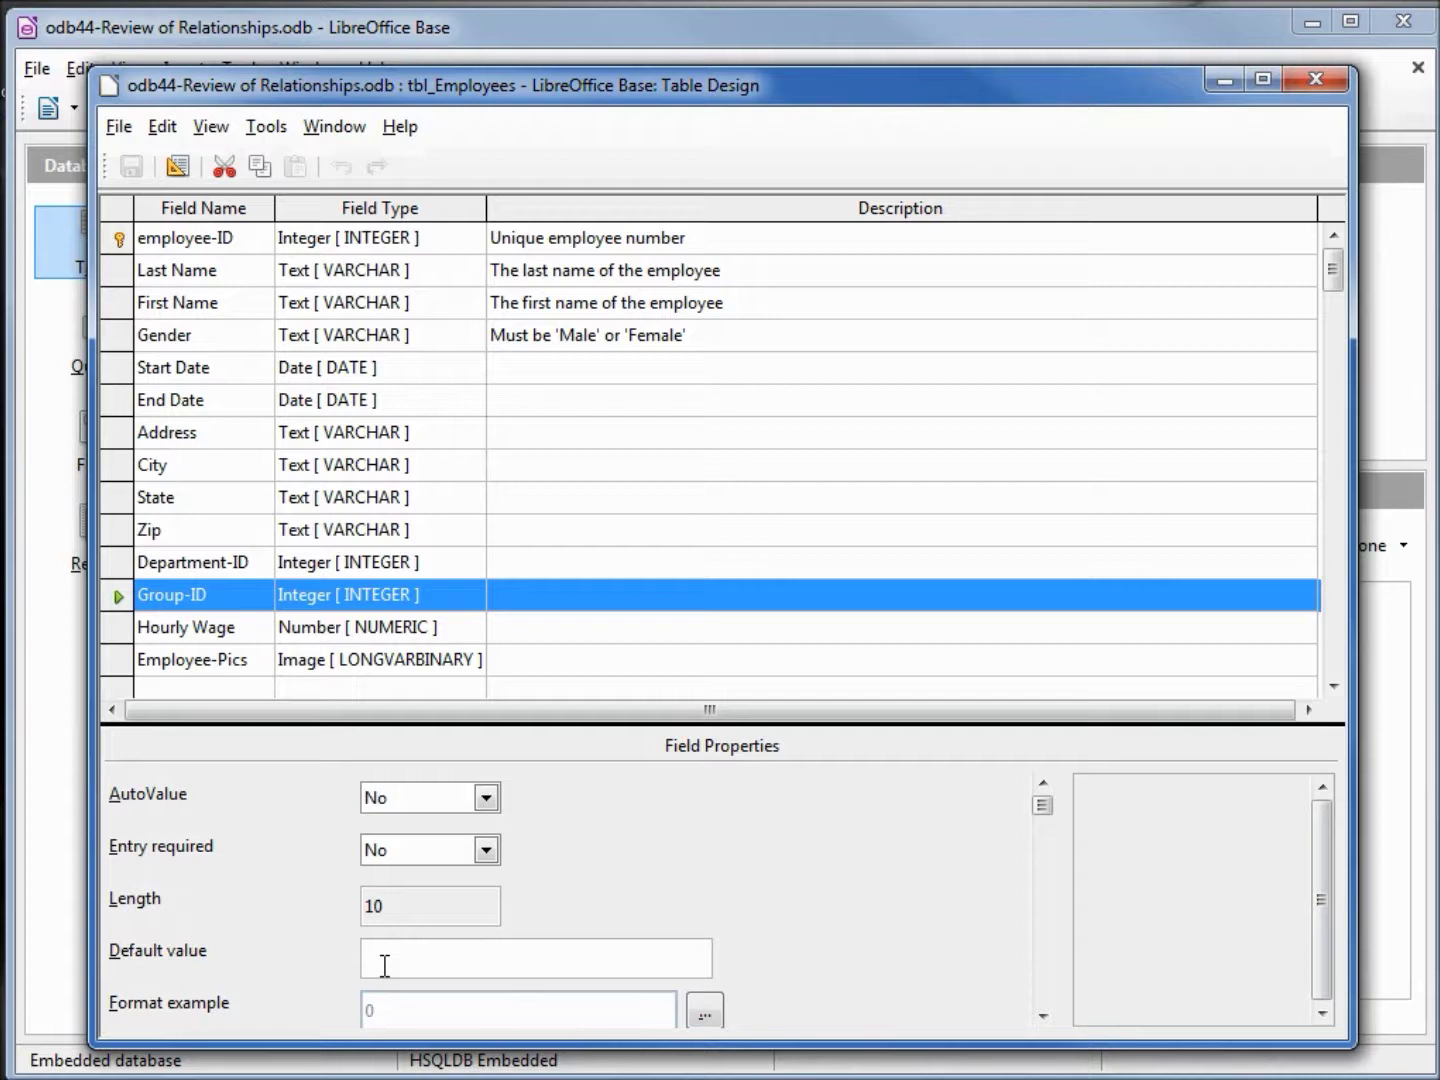
left_click(121, 564)
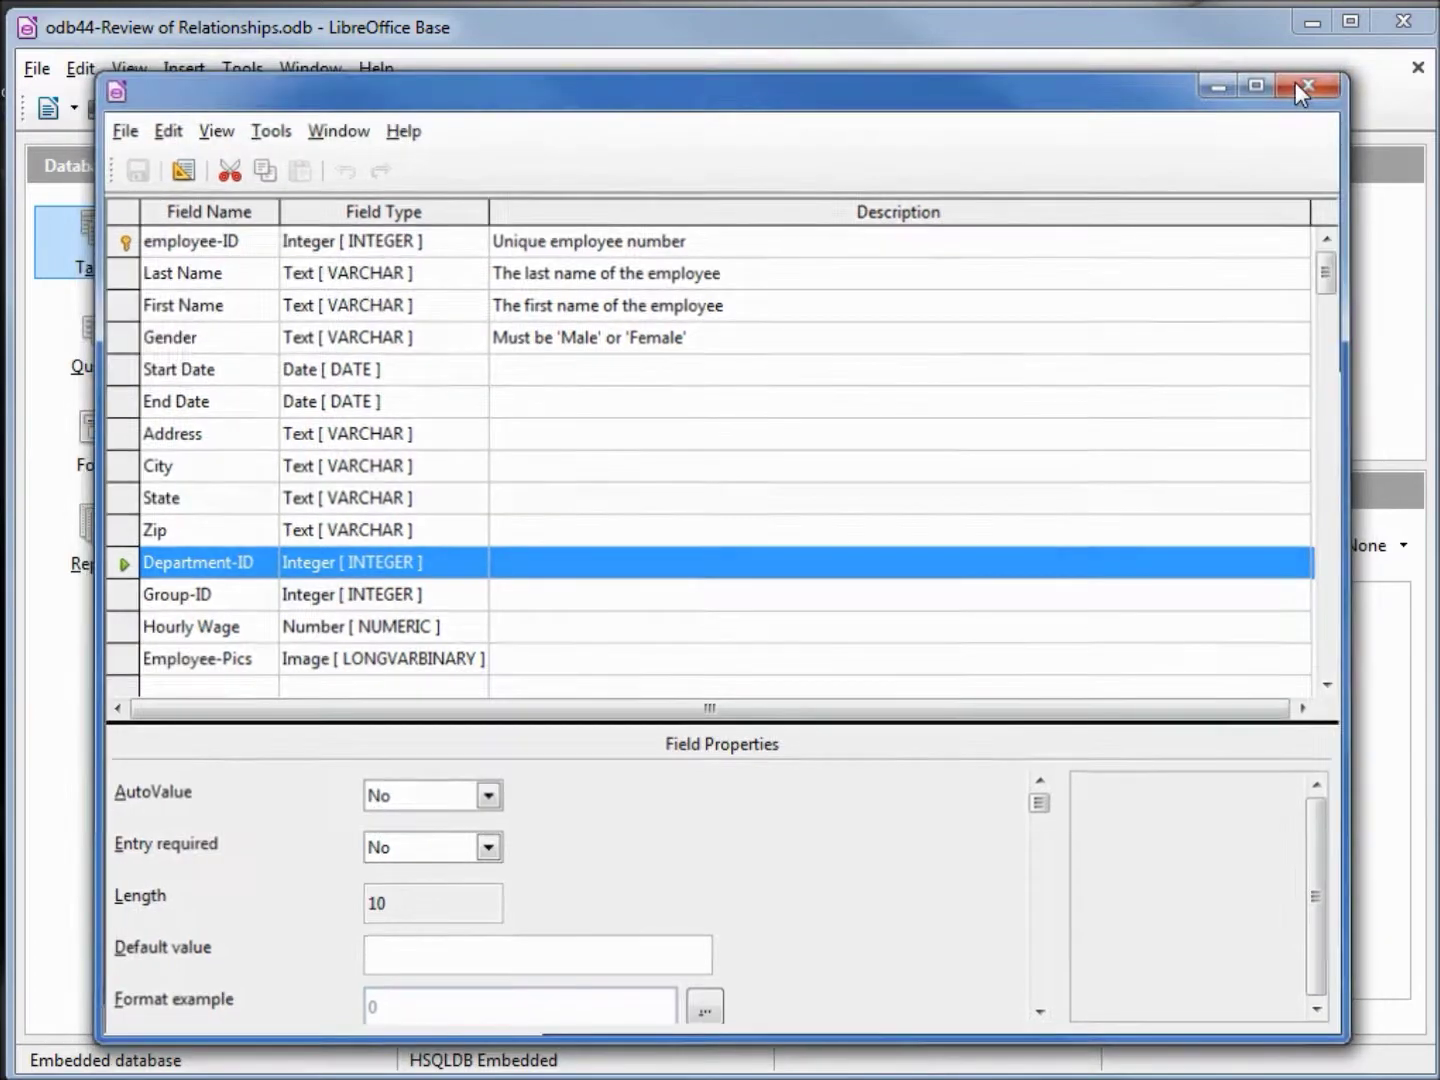
left_click(1296, 84)
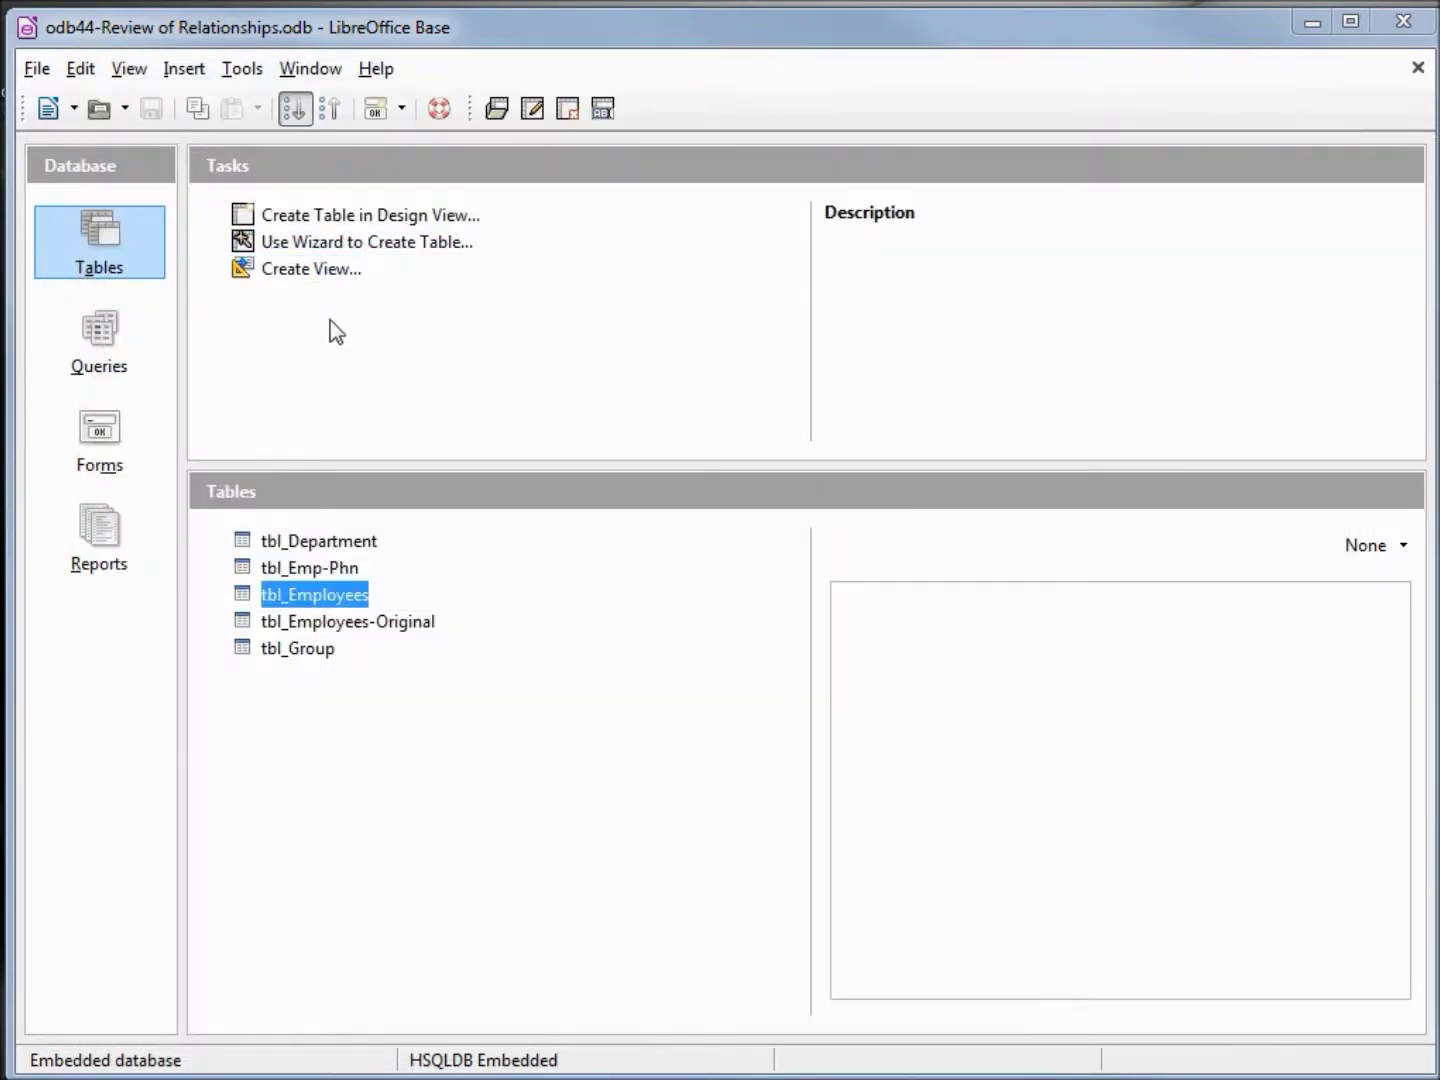
left_click(105, 340)
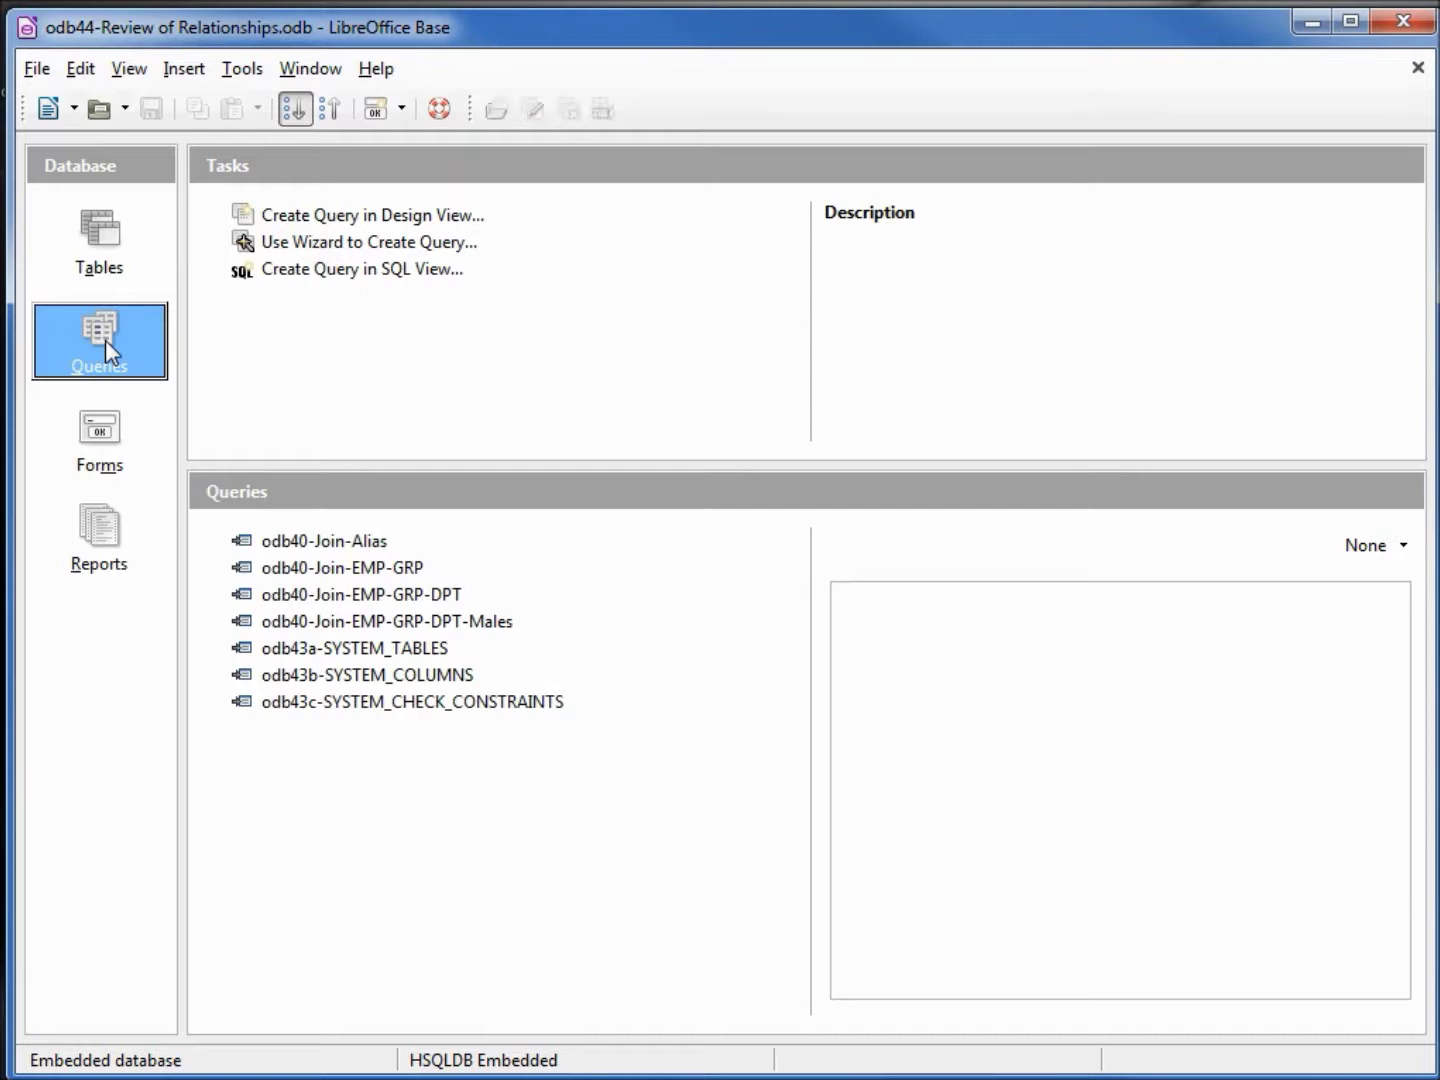
Open the odb43b-SYSTEM_COLUMNS query in SQL View for editing
left_click(350, 676)
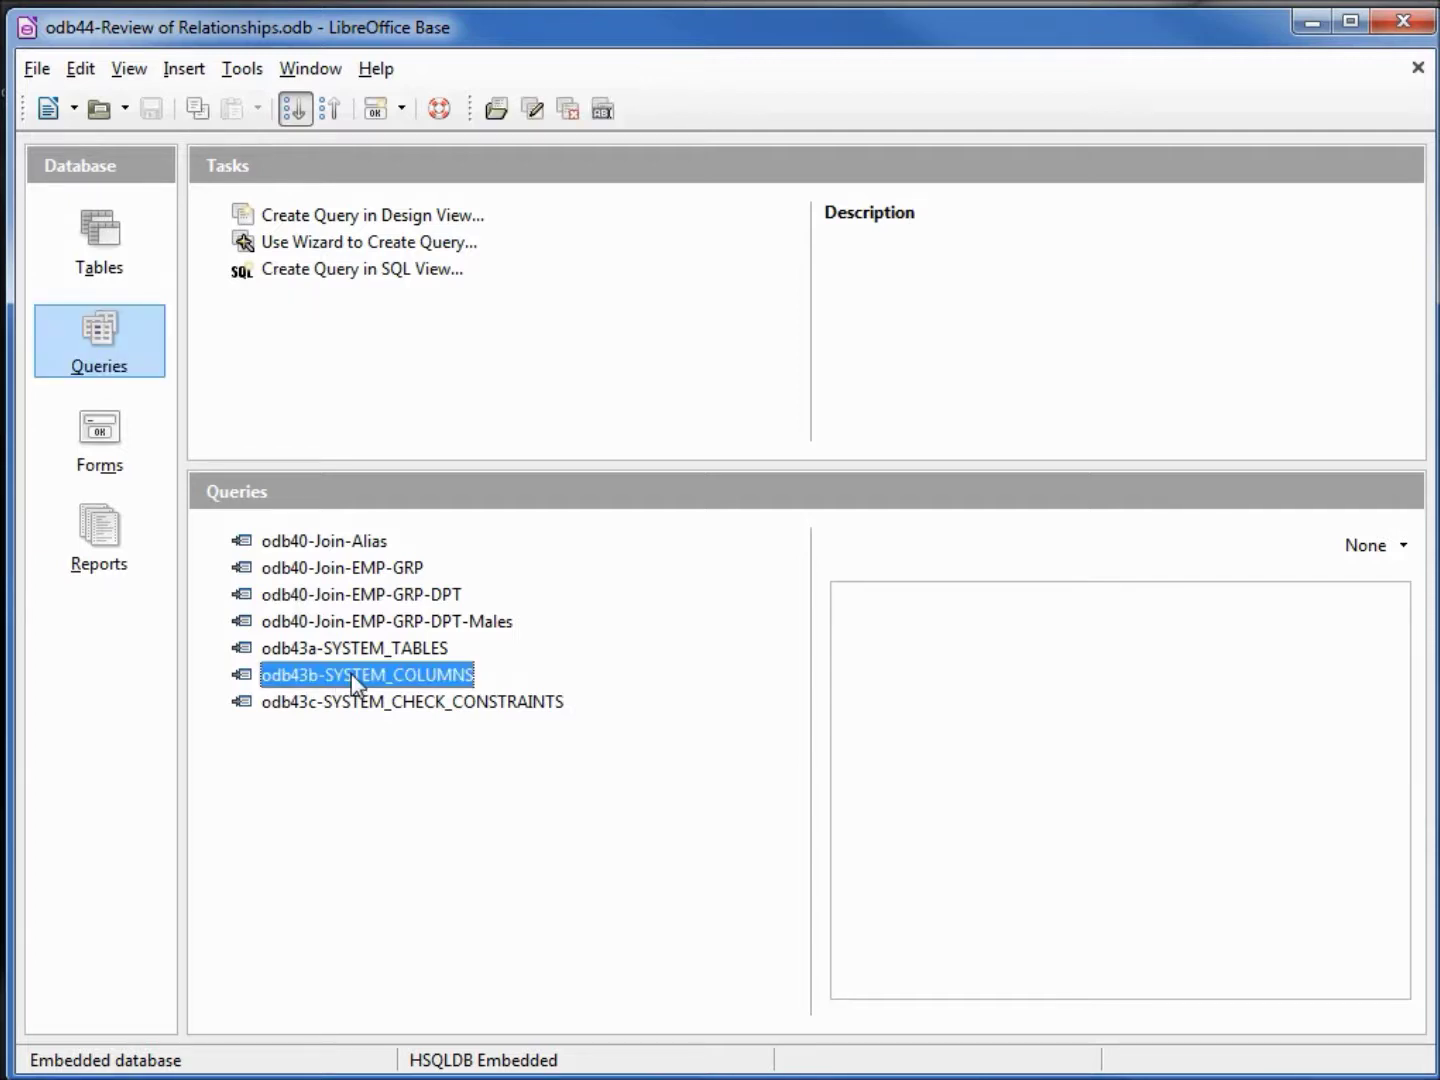
right_click(352, 682)
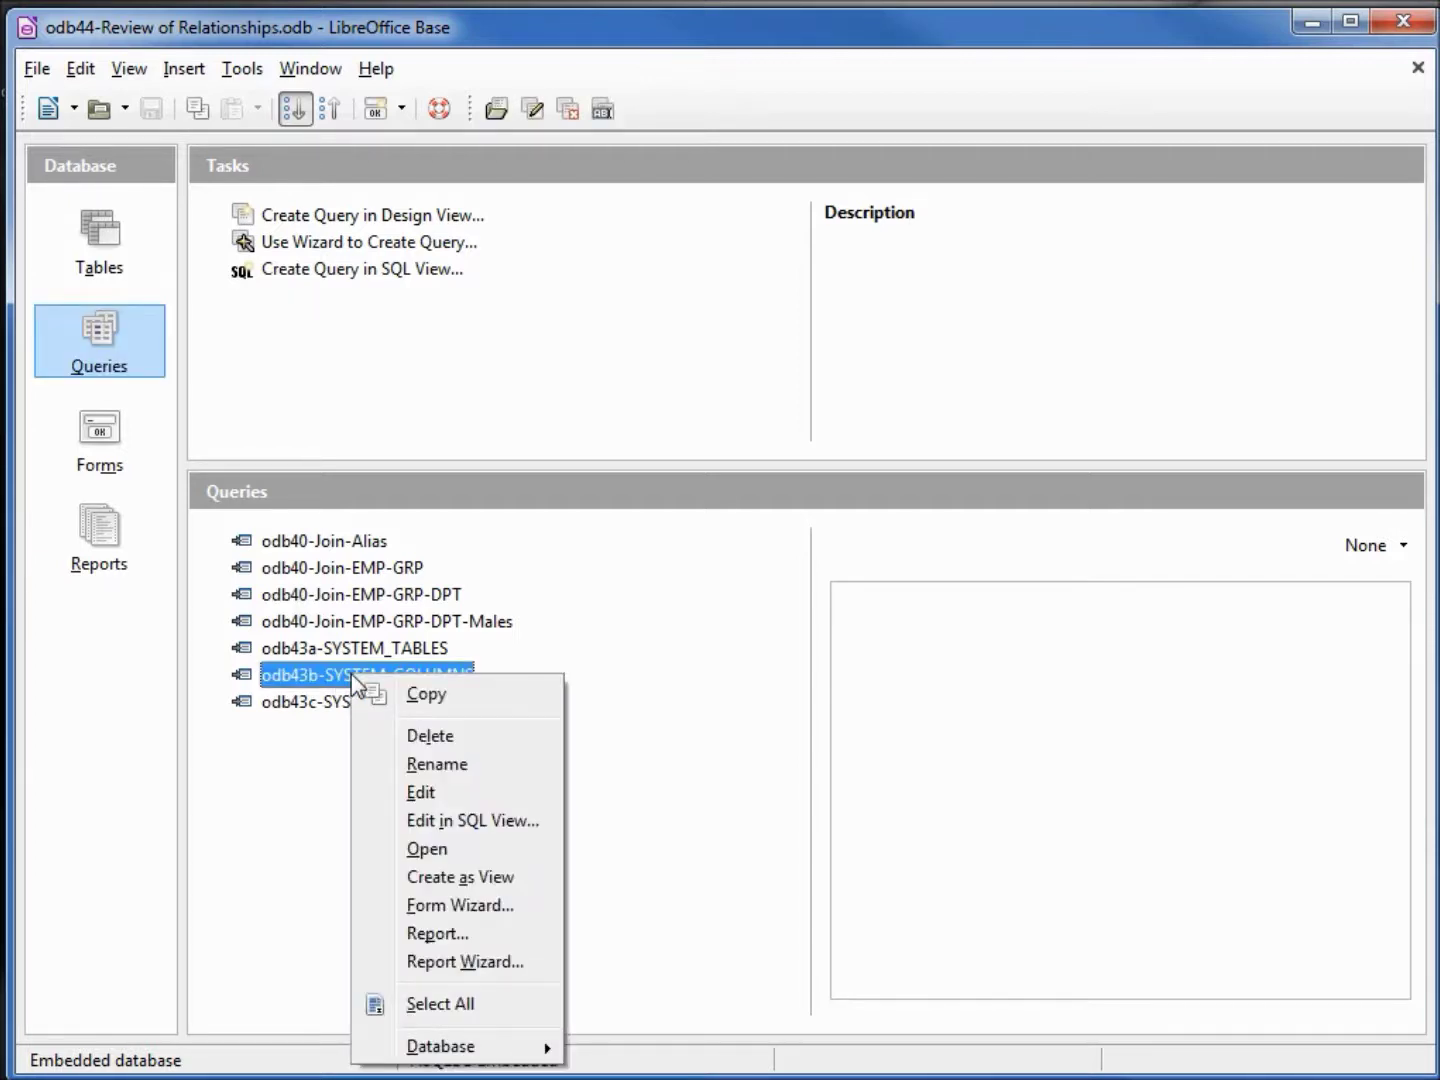
left_click(462, 826)
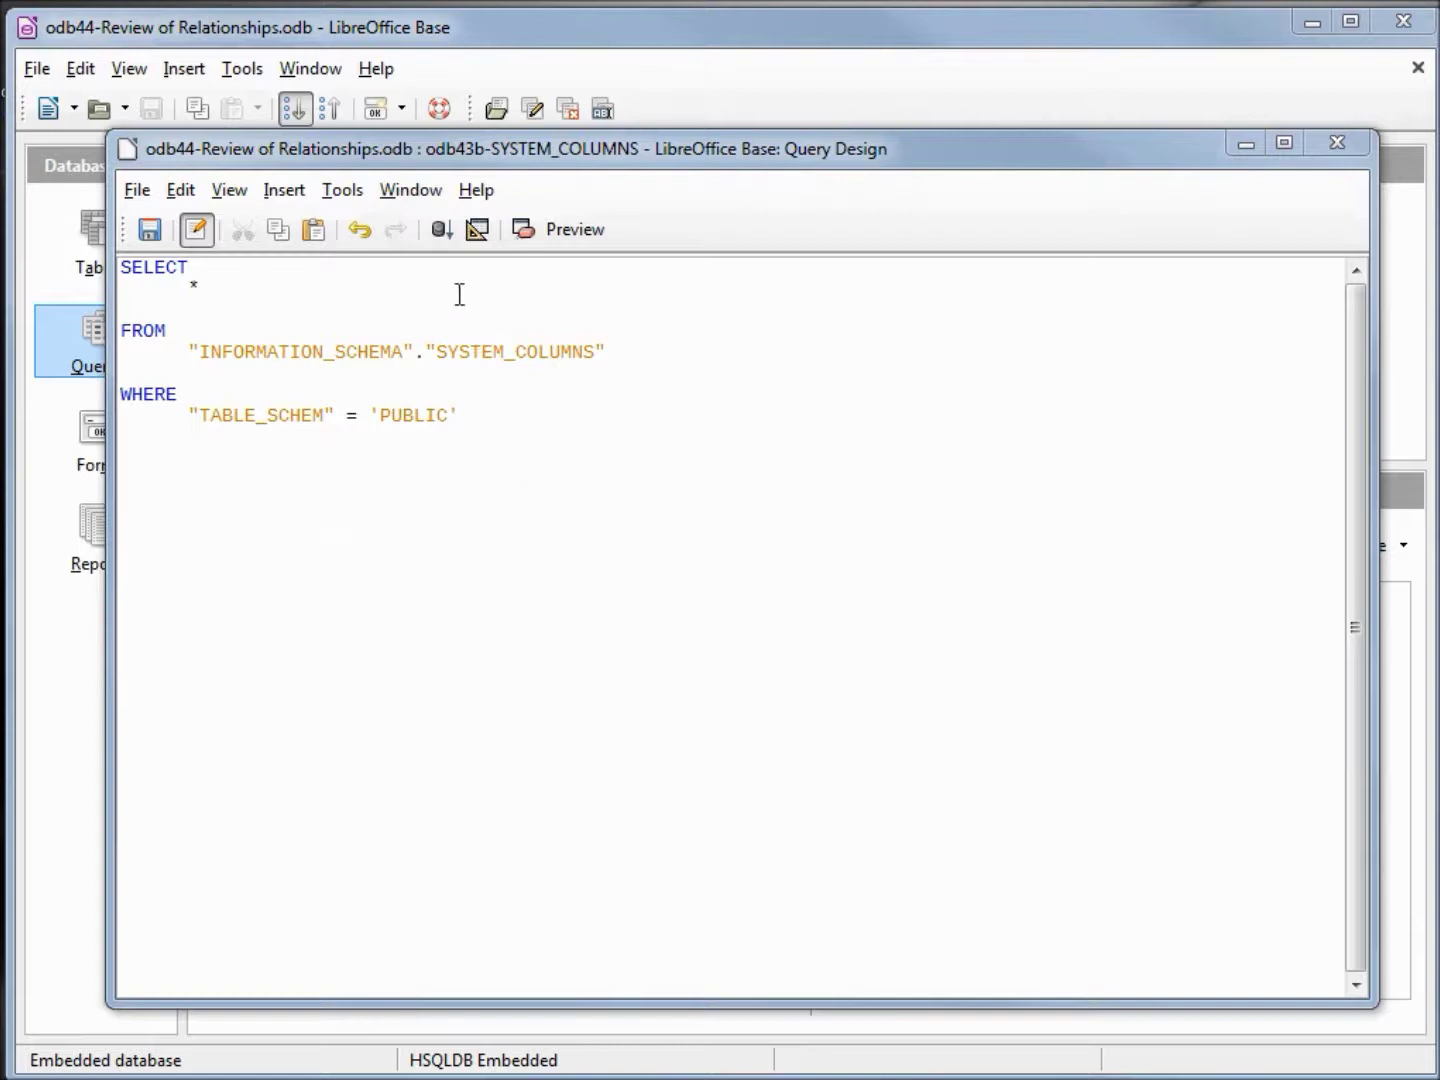
Run the query, browse its 37 PUBLIC column results, and close it without saving
left_click(441, 232)
left_click(442, 234)
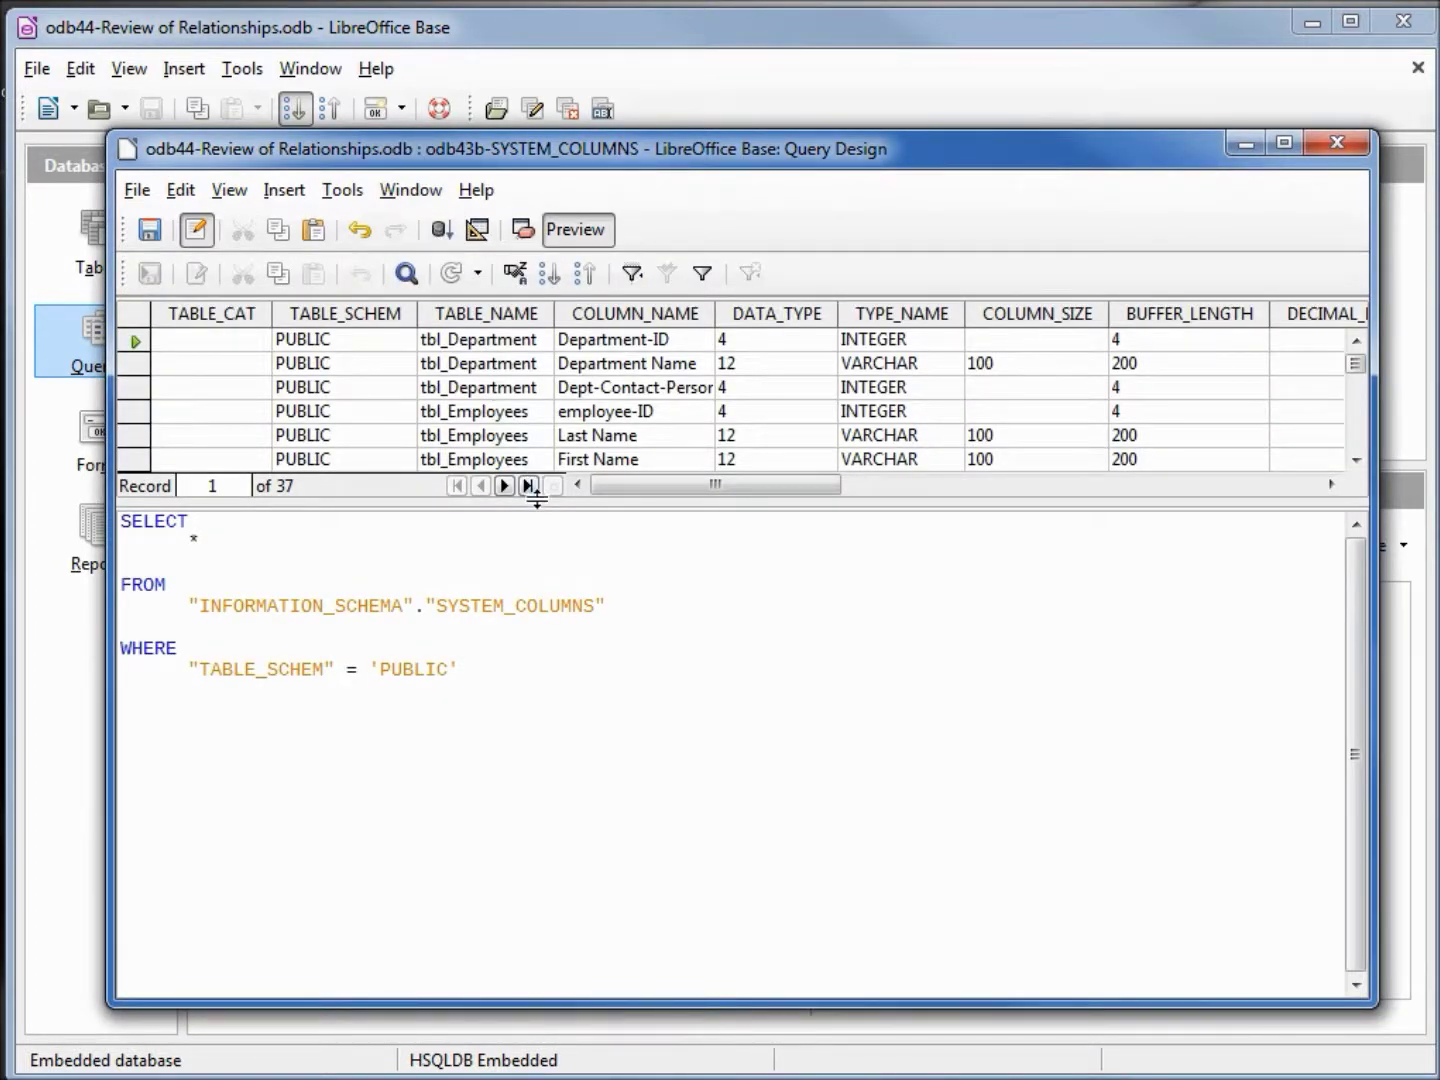
left_click_drag(532, 499, 531, 578)
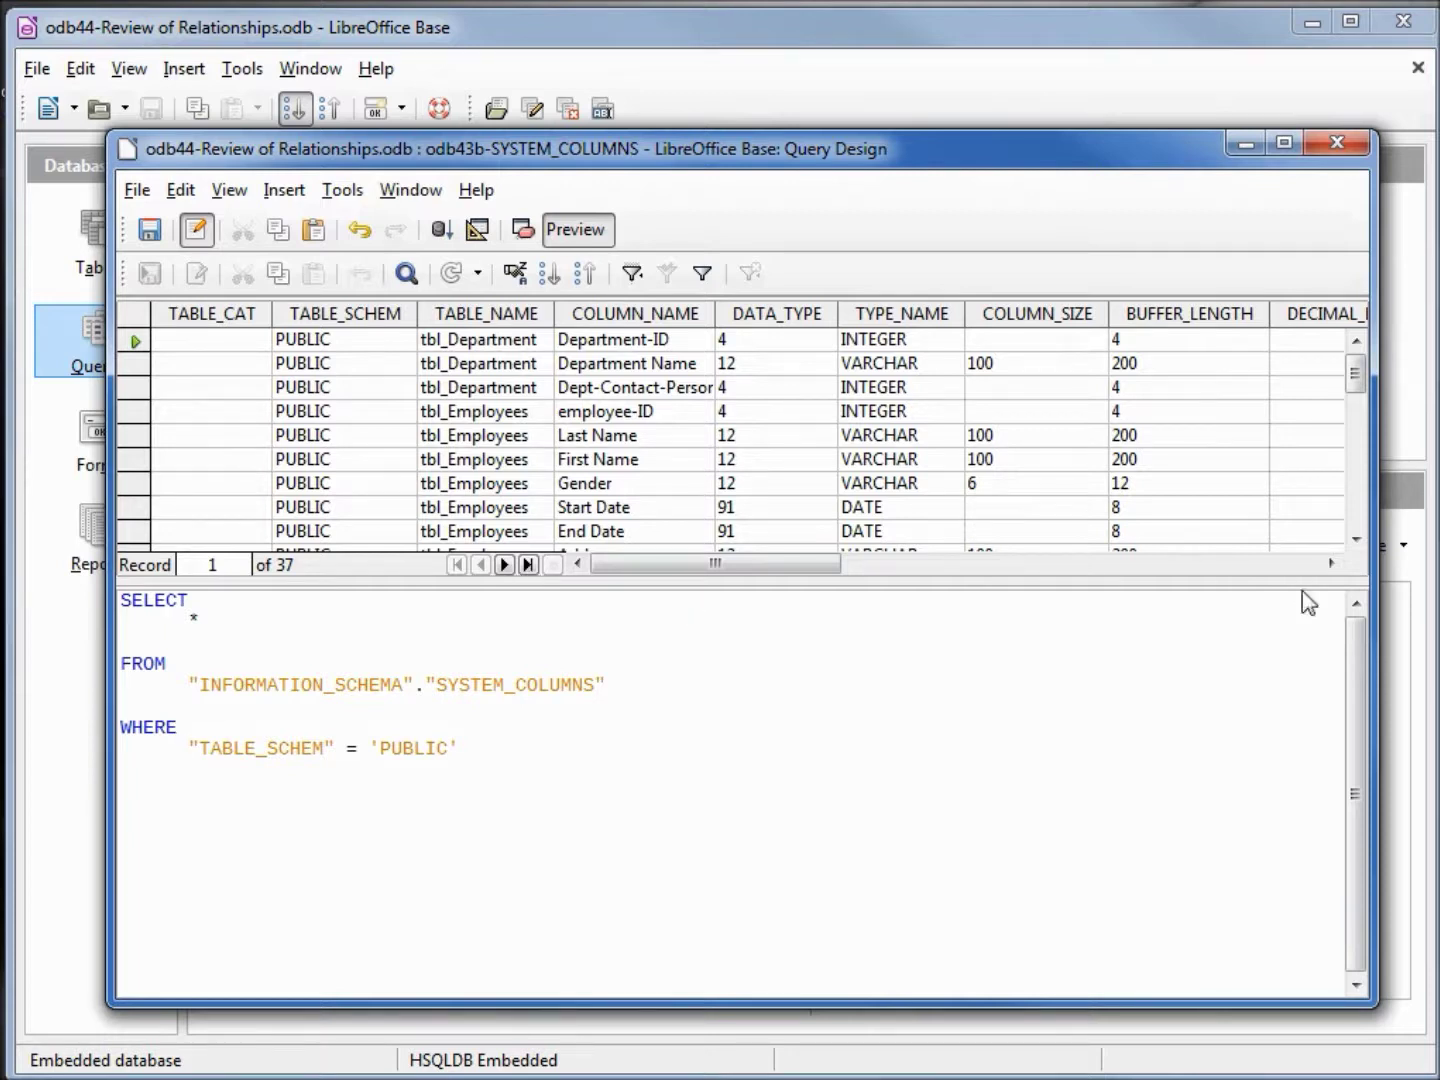
left_click(1355, 539)
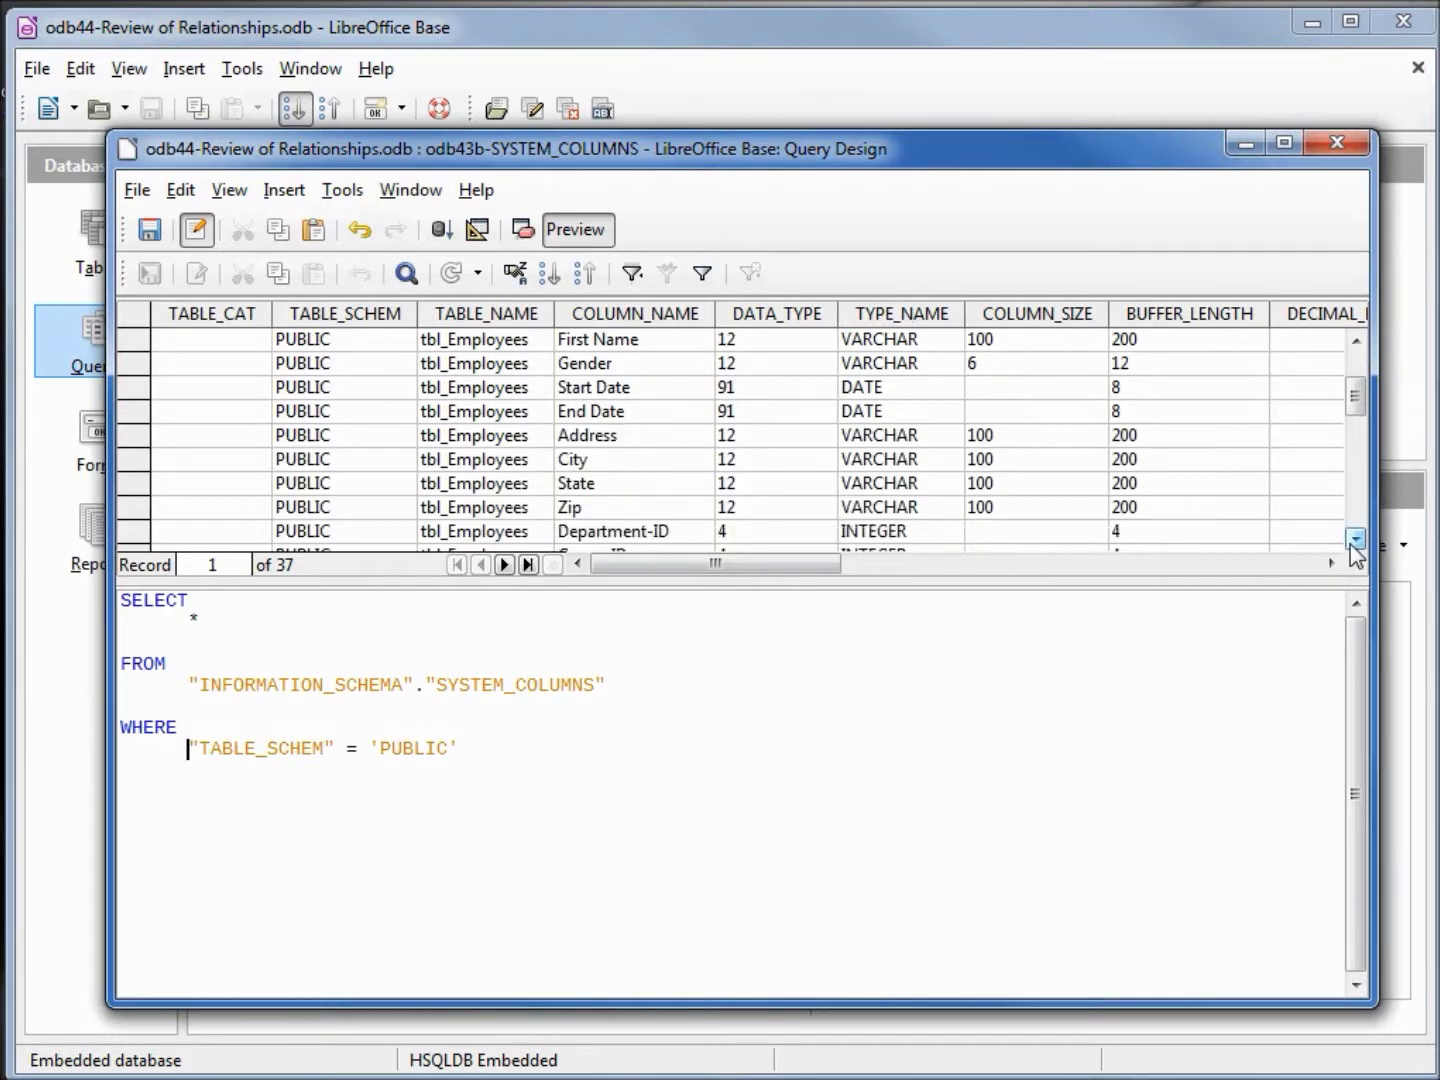
left_click(1354, 538)
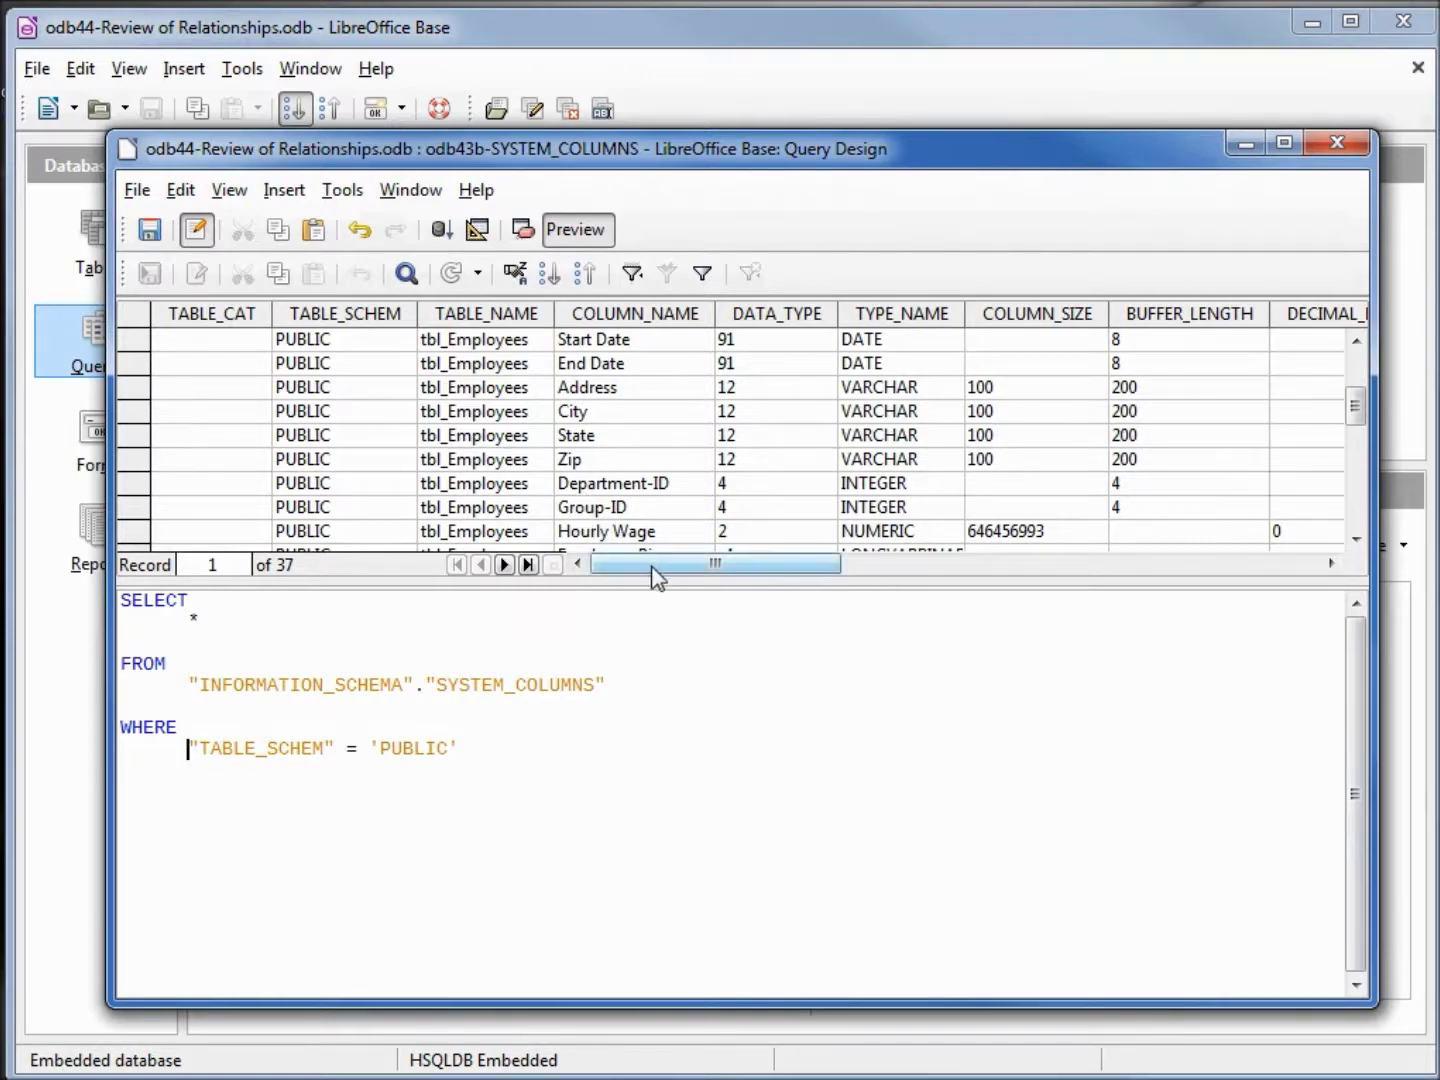
left_click_drag(652, 566, 816, 568)
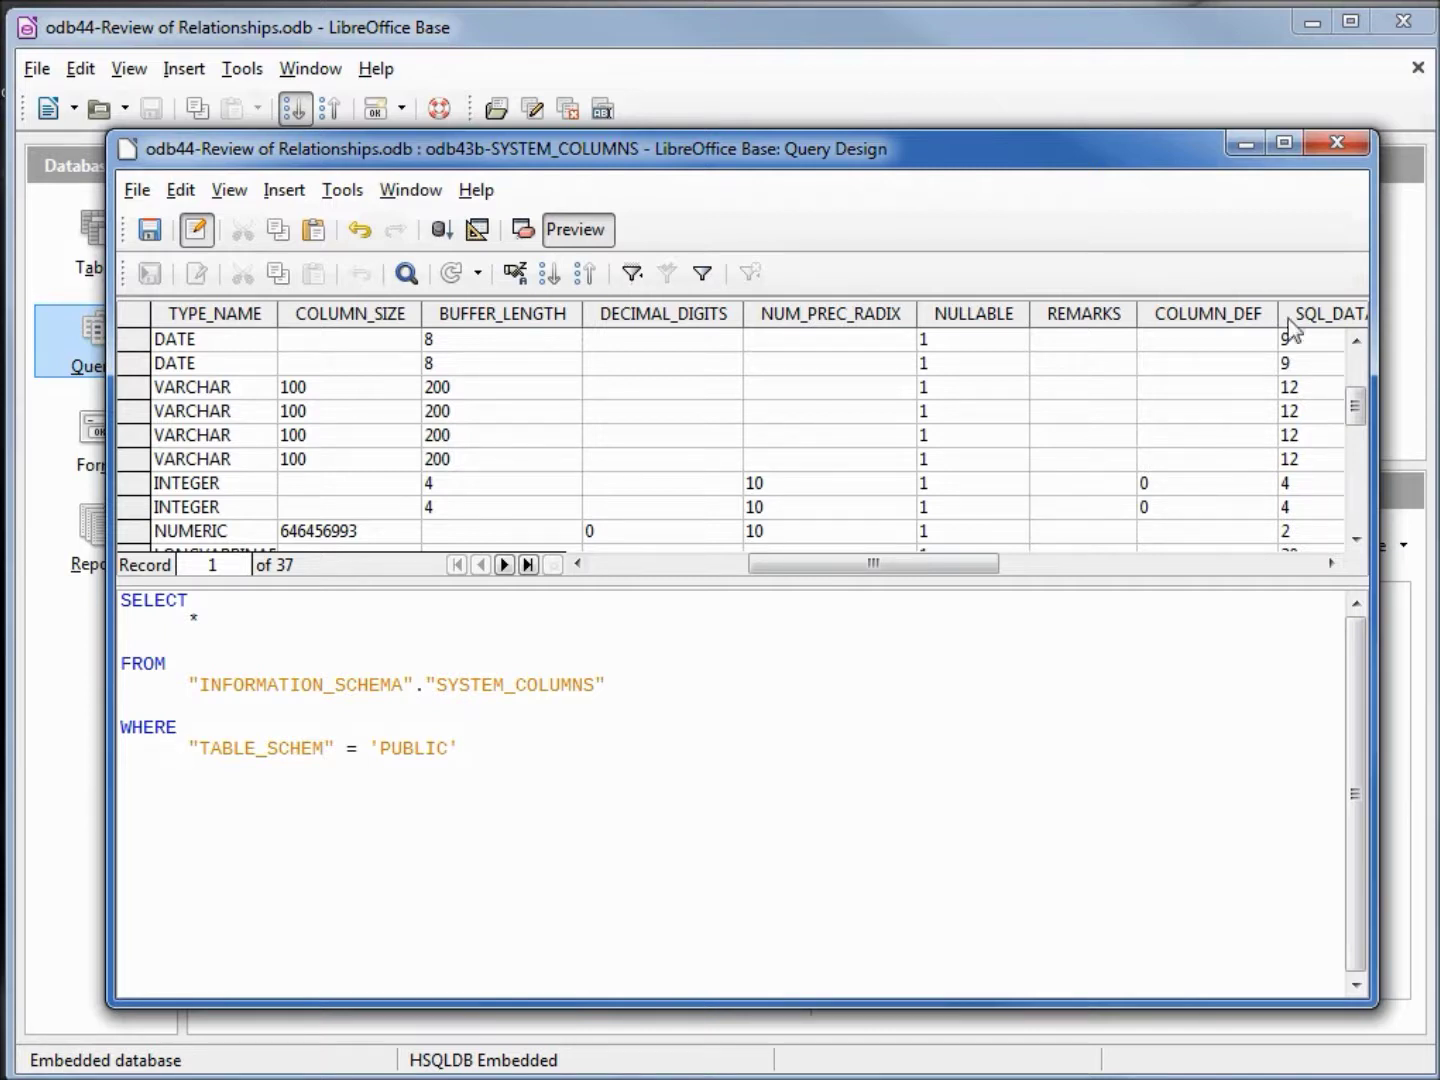
left_click(1336, 144)
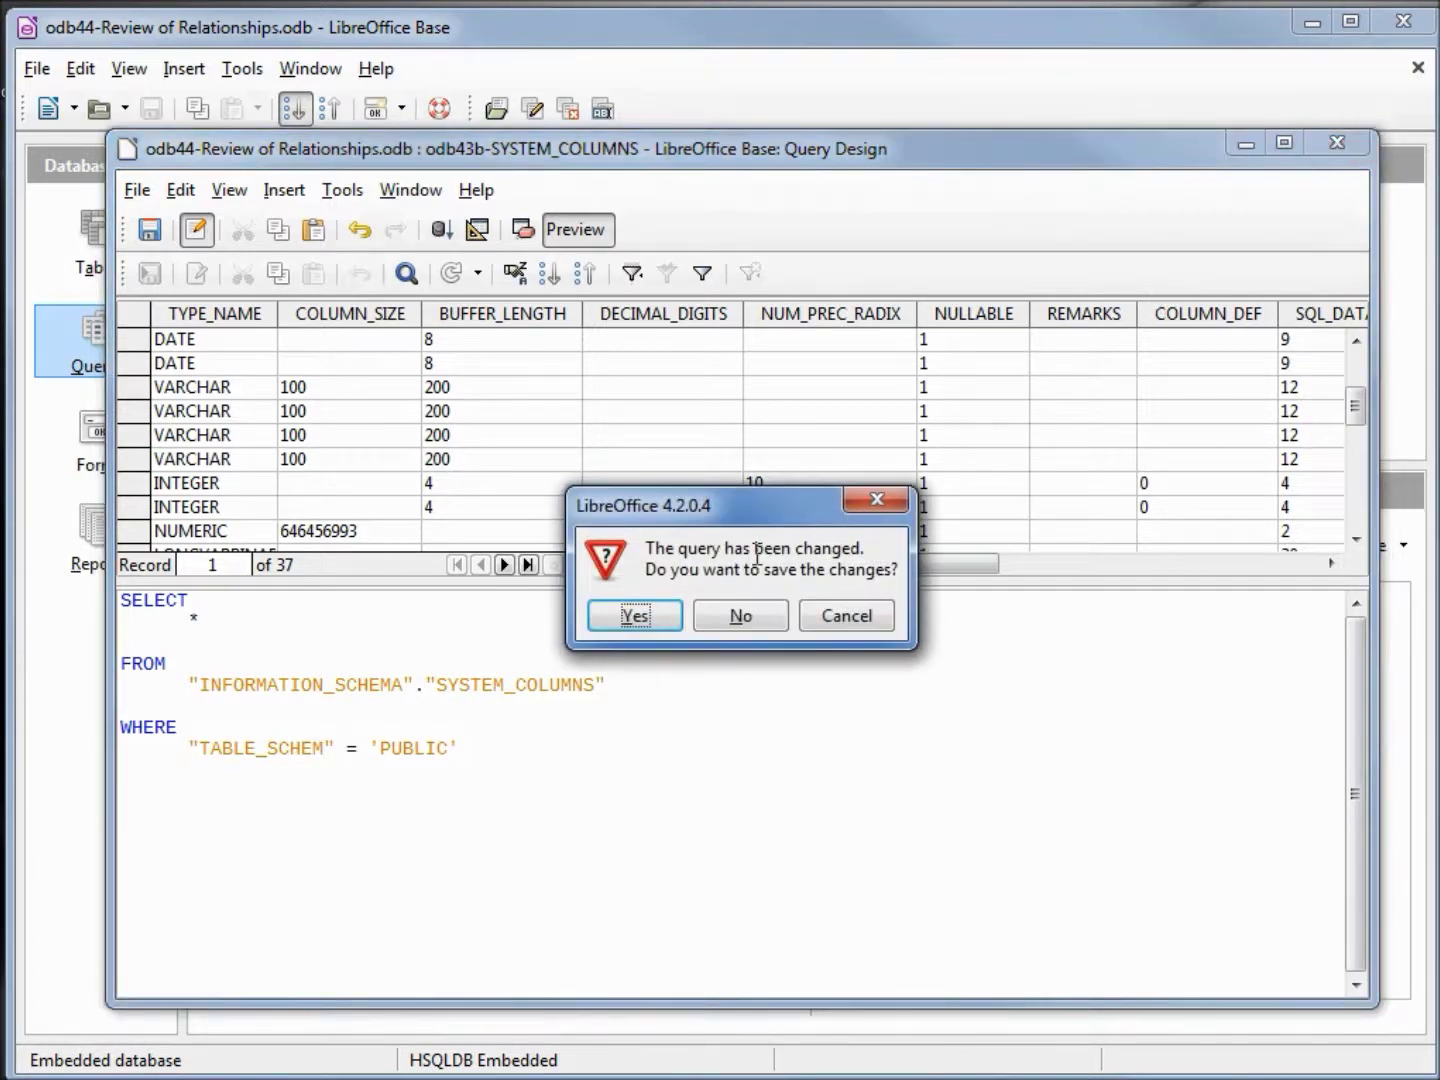
left_click(742, 617)
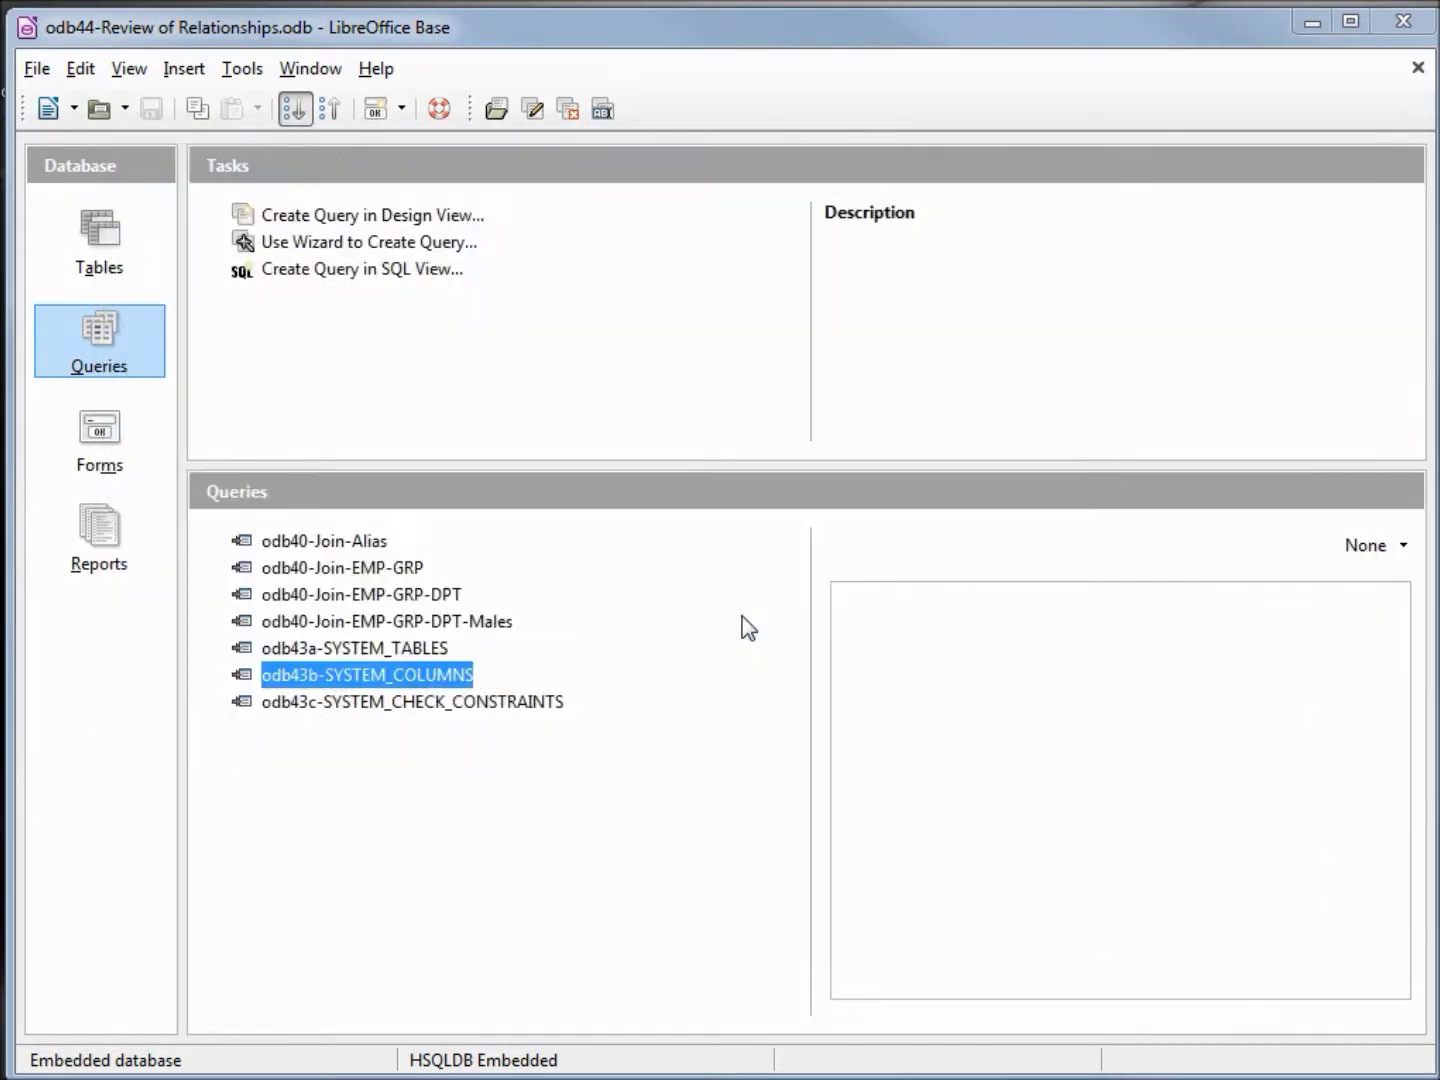
Open the Relationships diagram and check the Group-ID link's cascade-update and set-default-delete rules
left_click(243, 70)
left_click(282, 105)
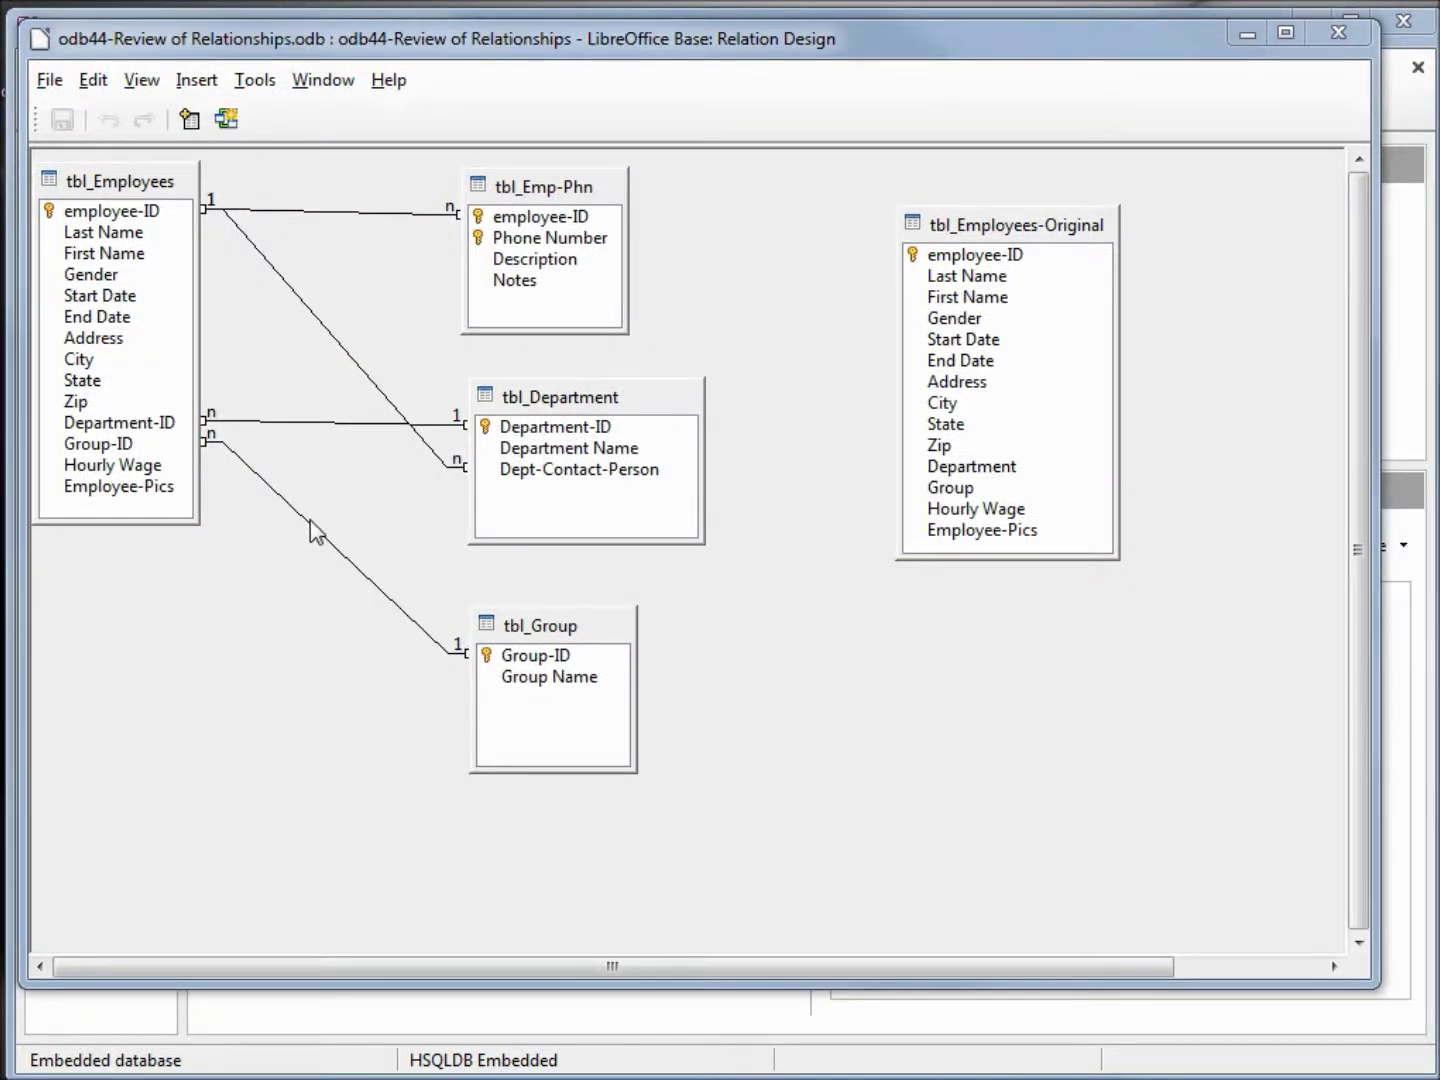
left_click(310, 520)
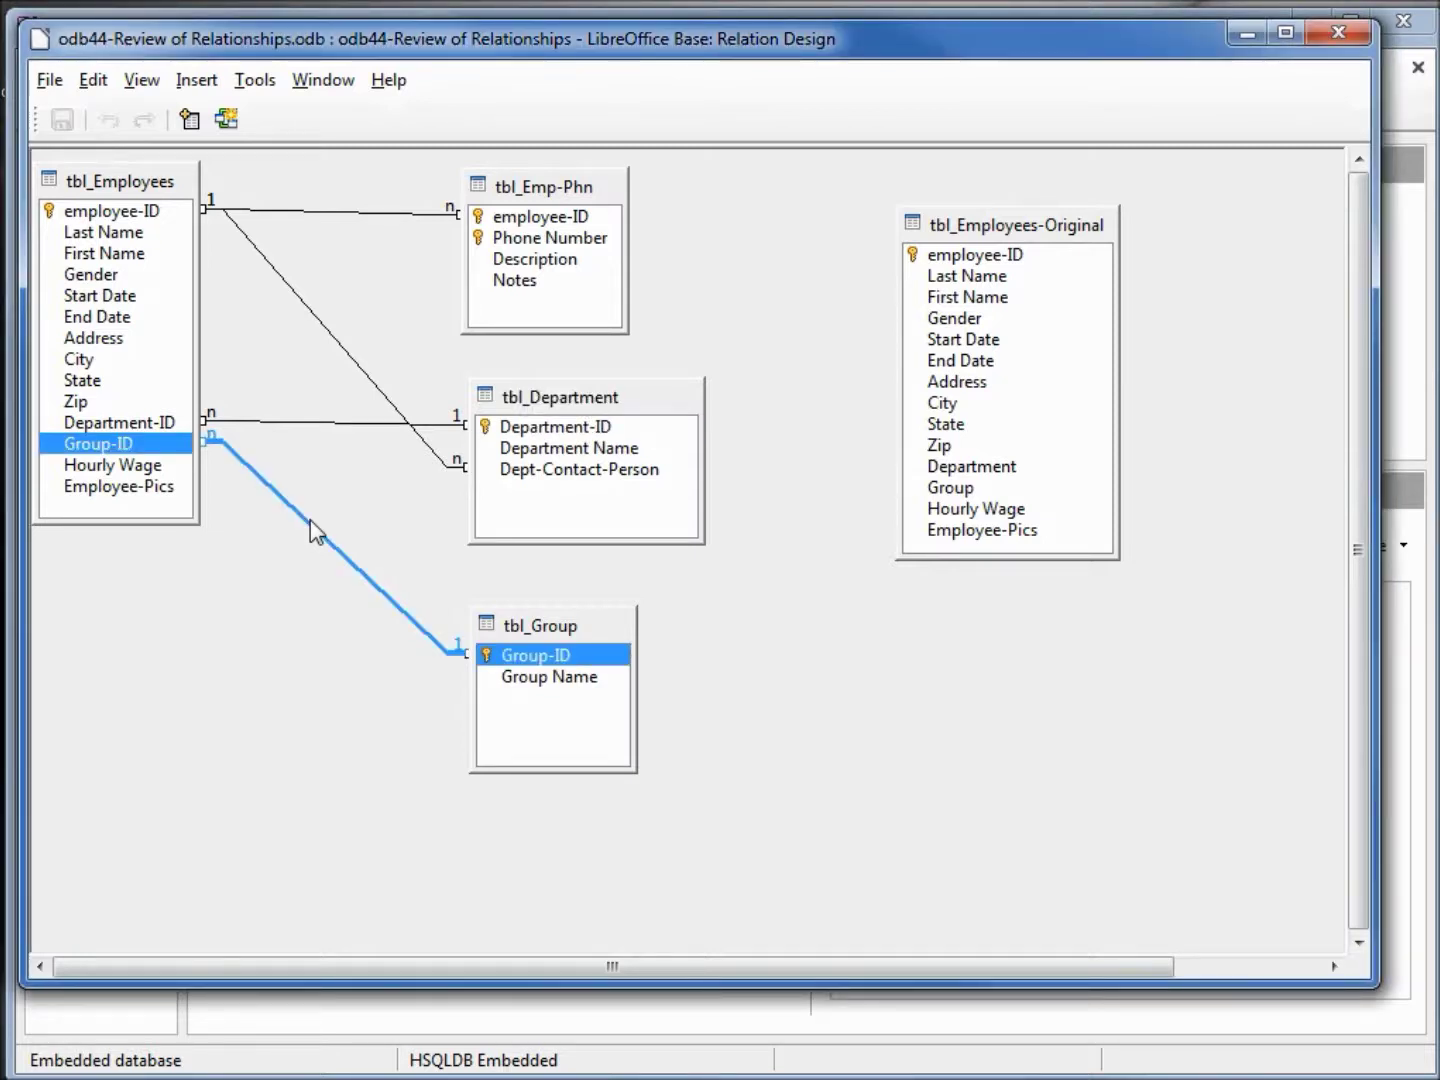
right_click(310, 520)
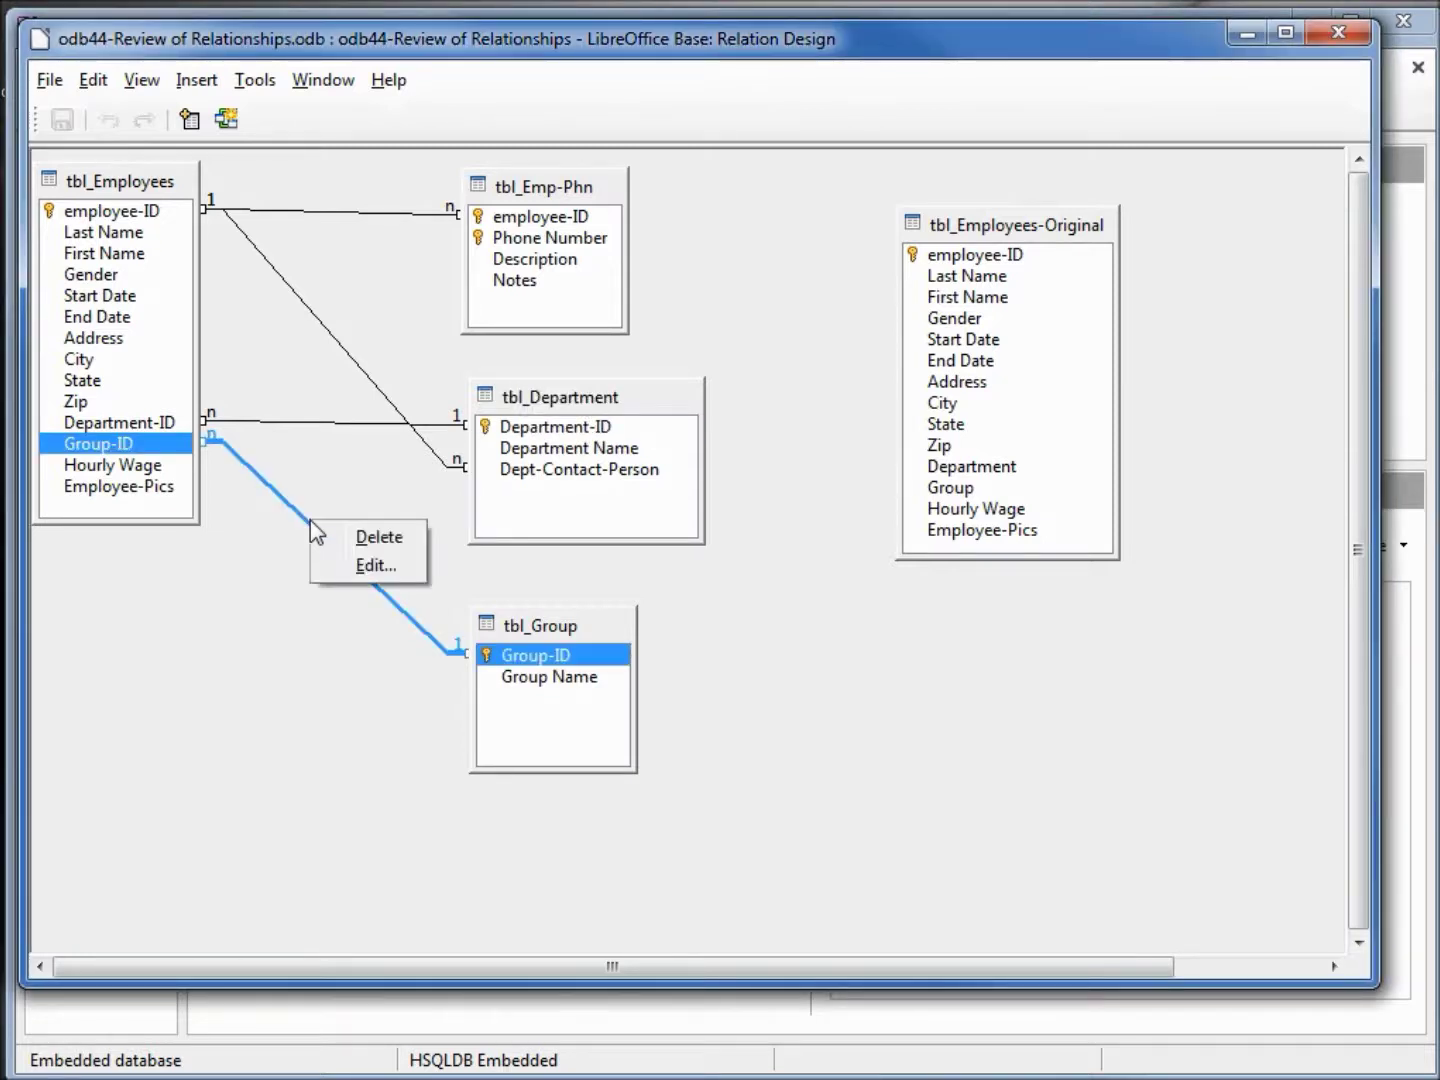
left_click(386, 566)
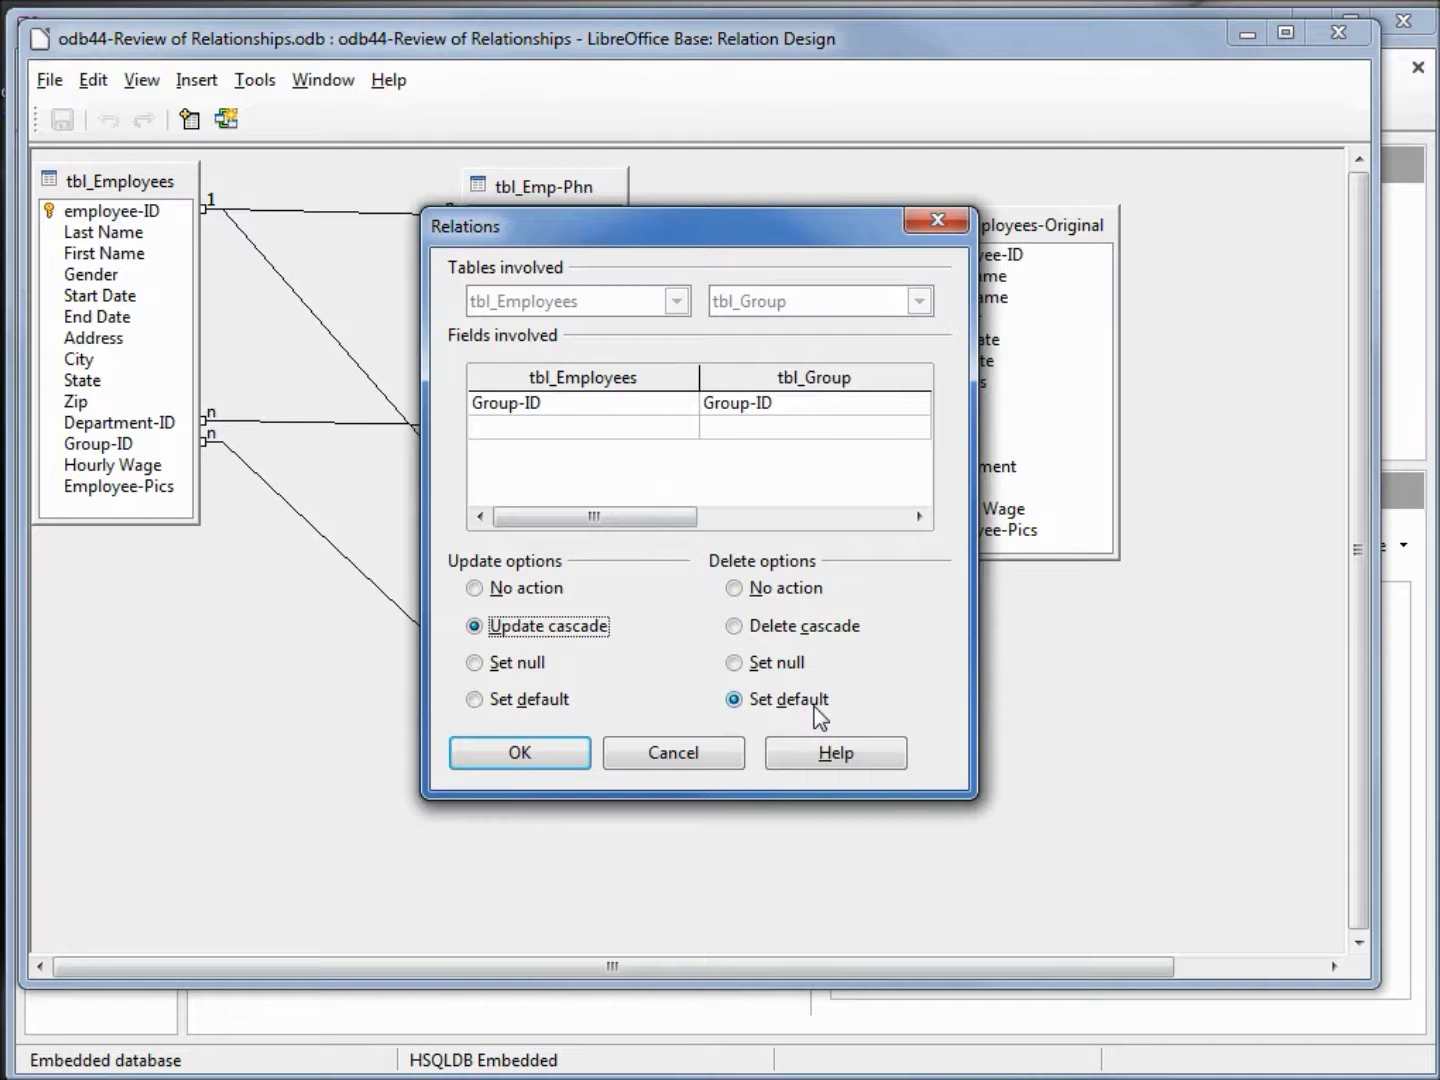
left_click(655, 753)
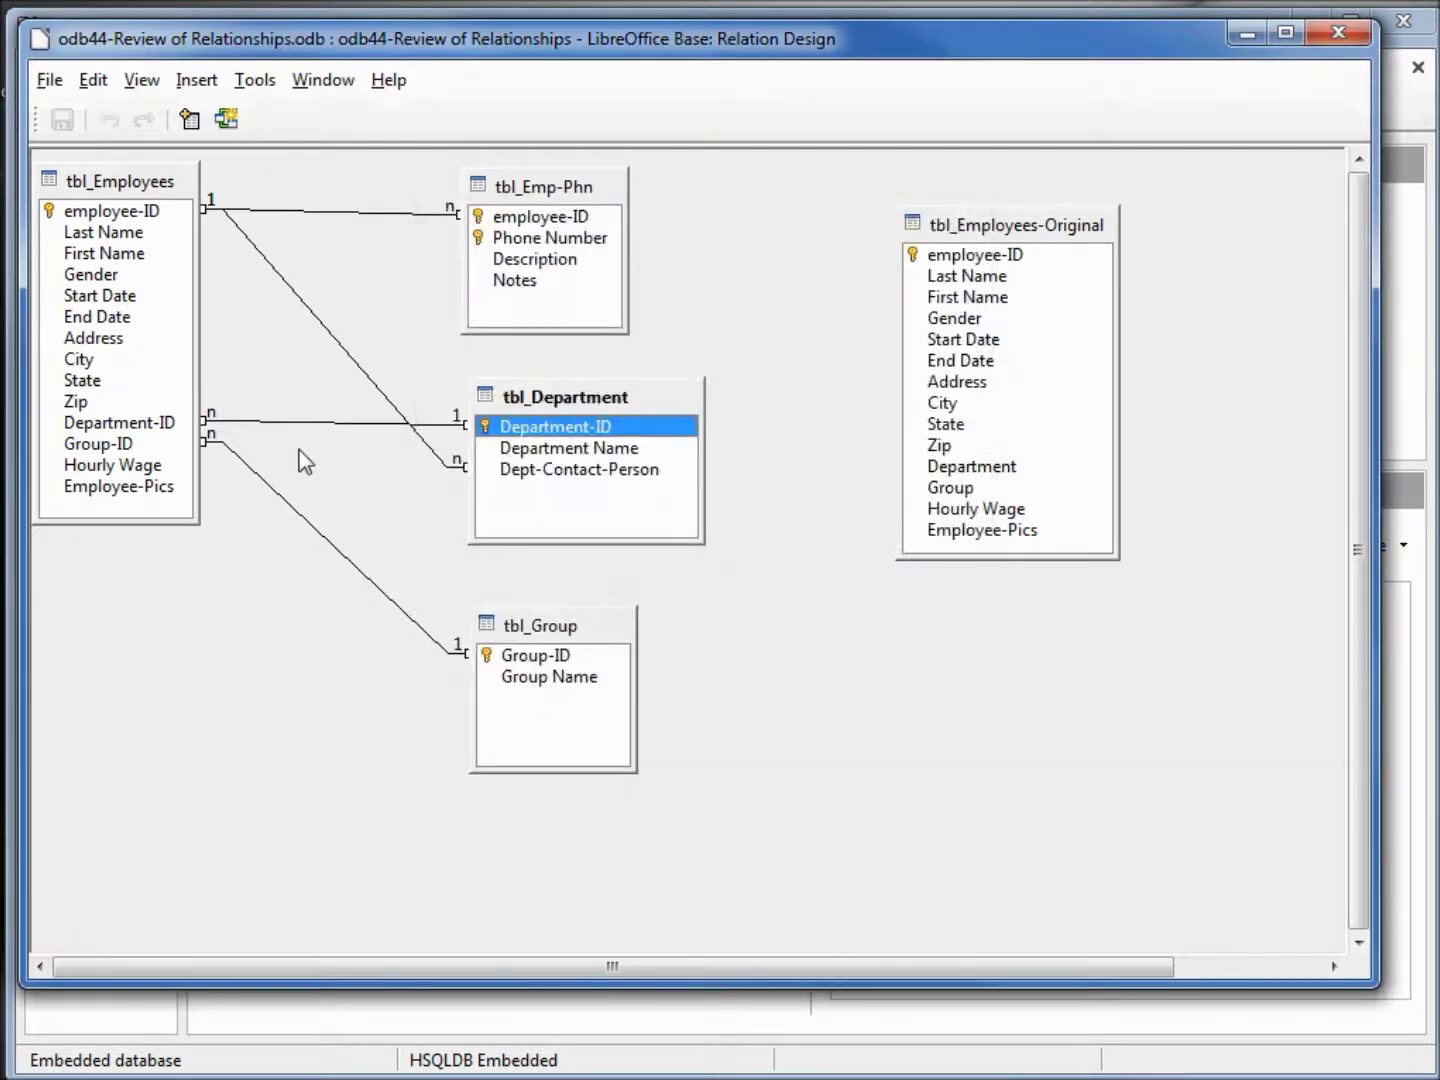
Check the Department-ID link's cascade-update and set-default-delete rules, close the diagram, and show Tables
left_click(299, 423)
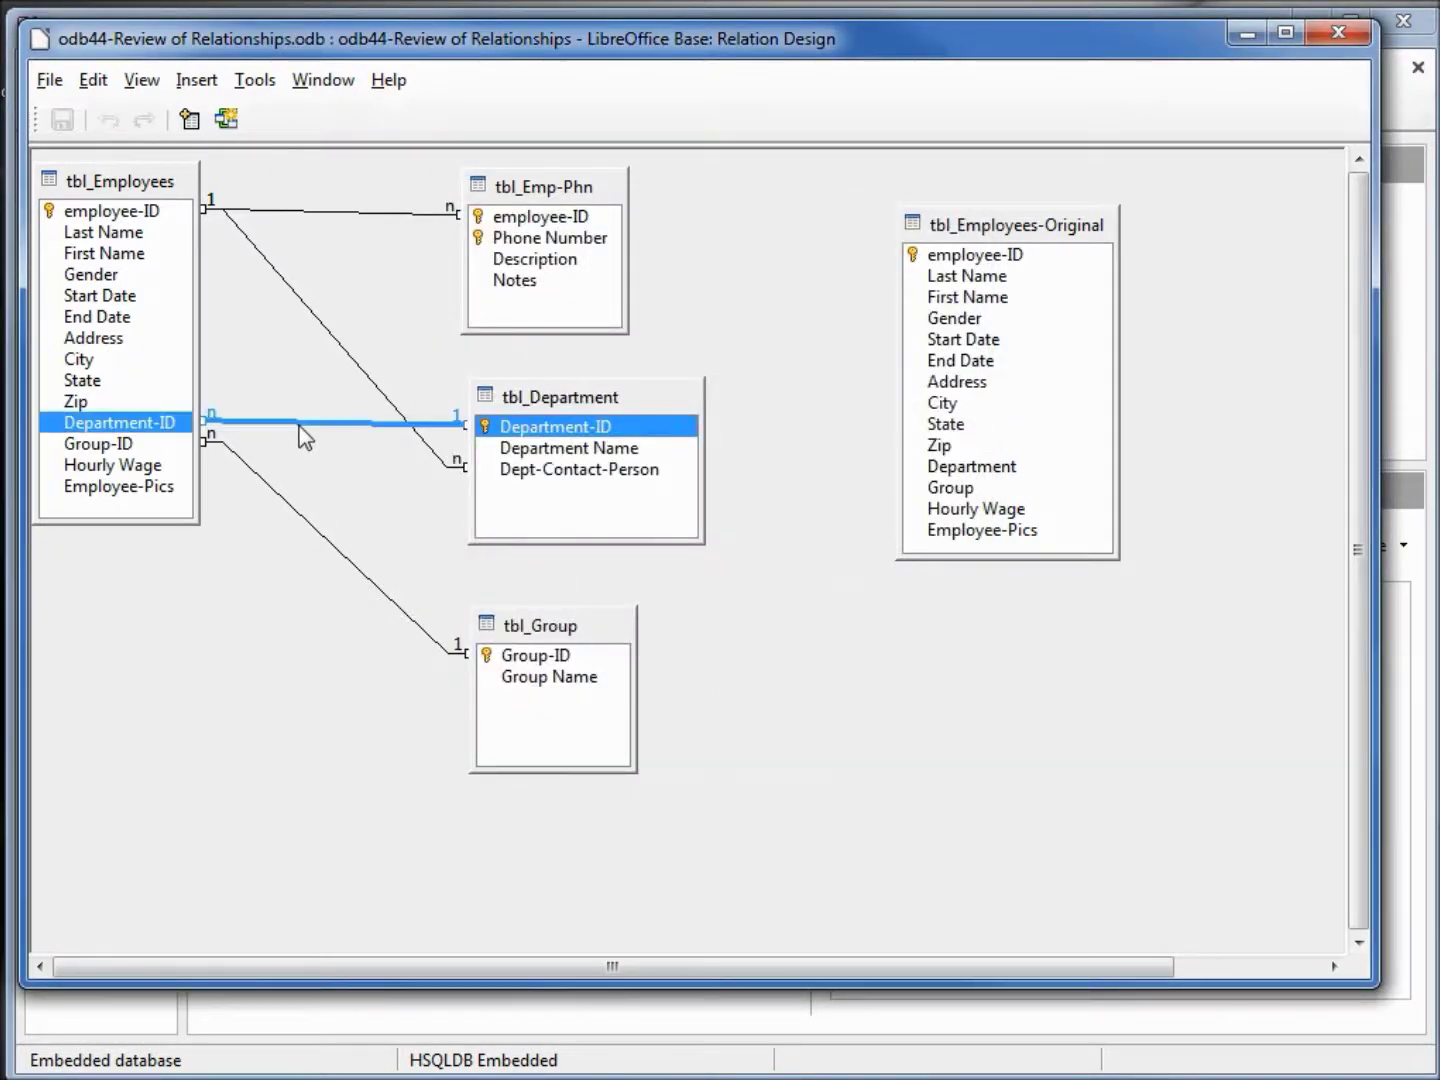
right_click(303, 437)
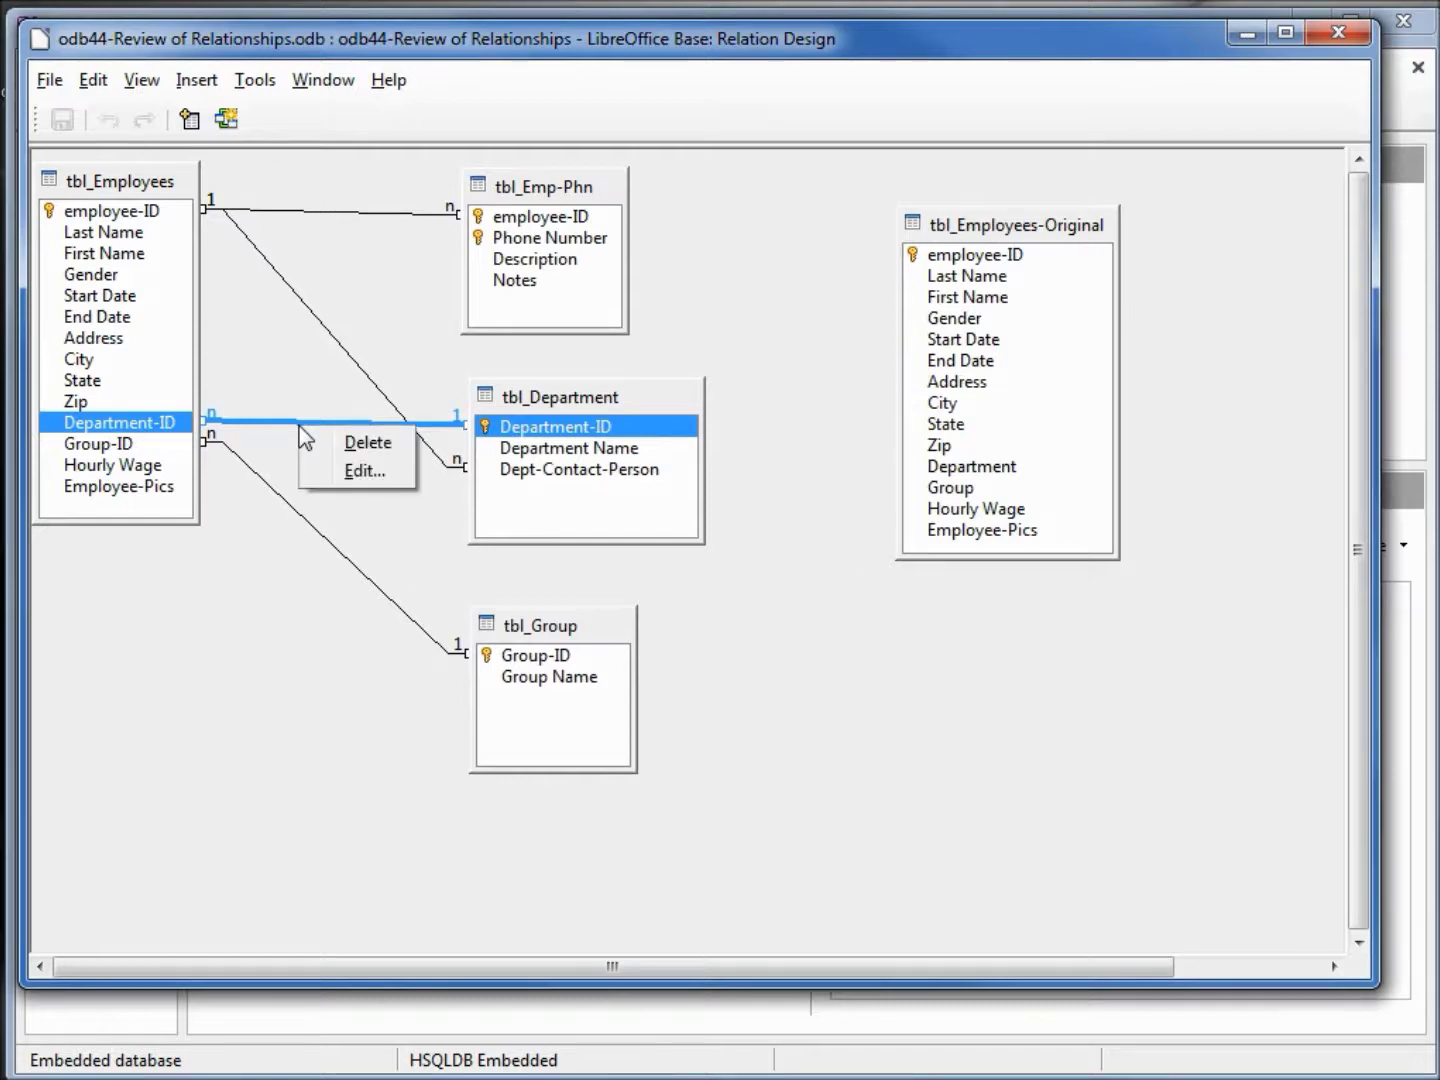
left_click(340, 472)
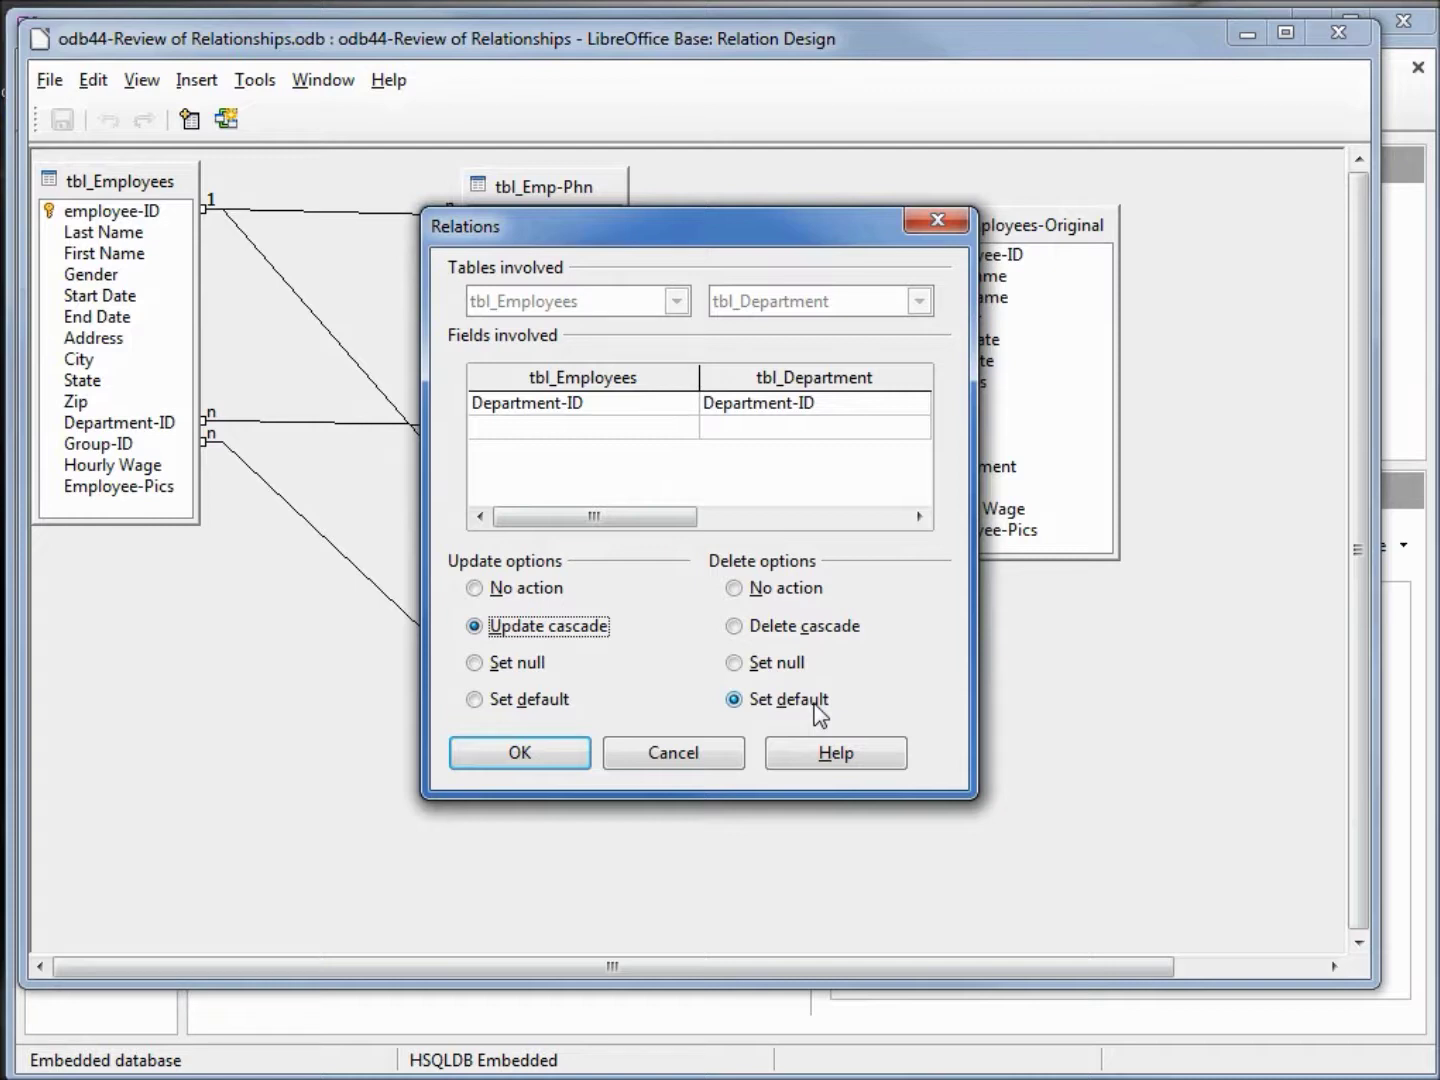
left_click(683, 757)
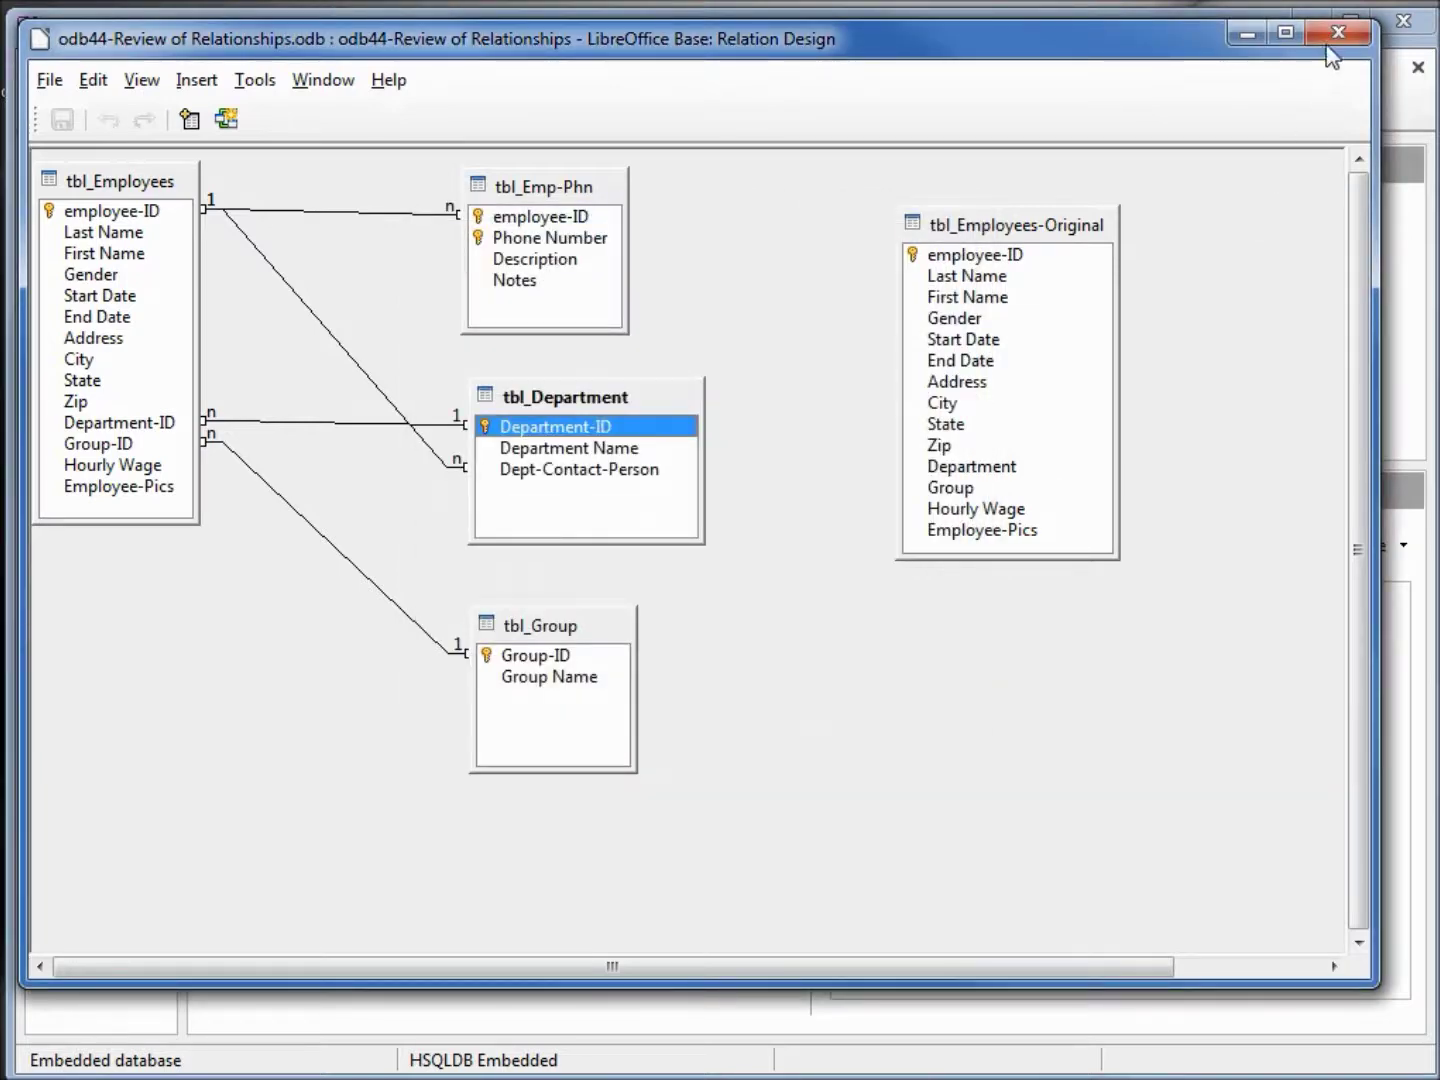
left_click(1333, 36)
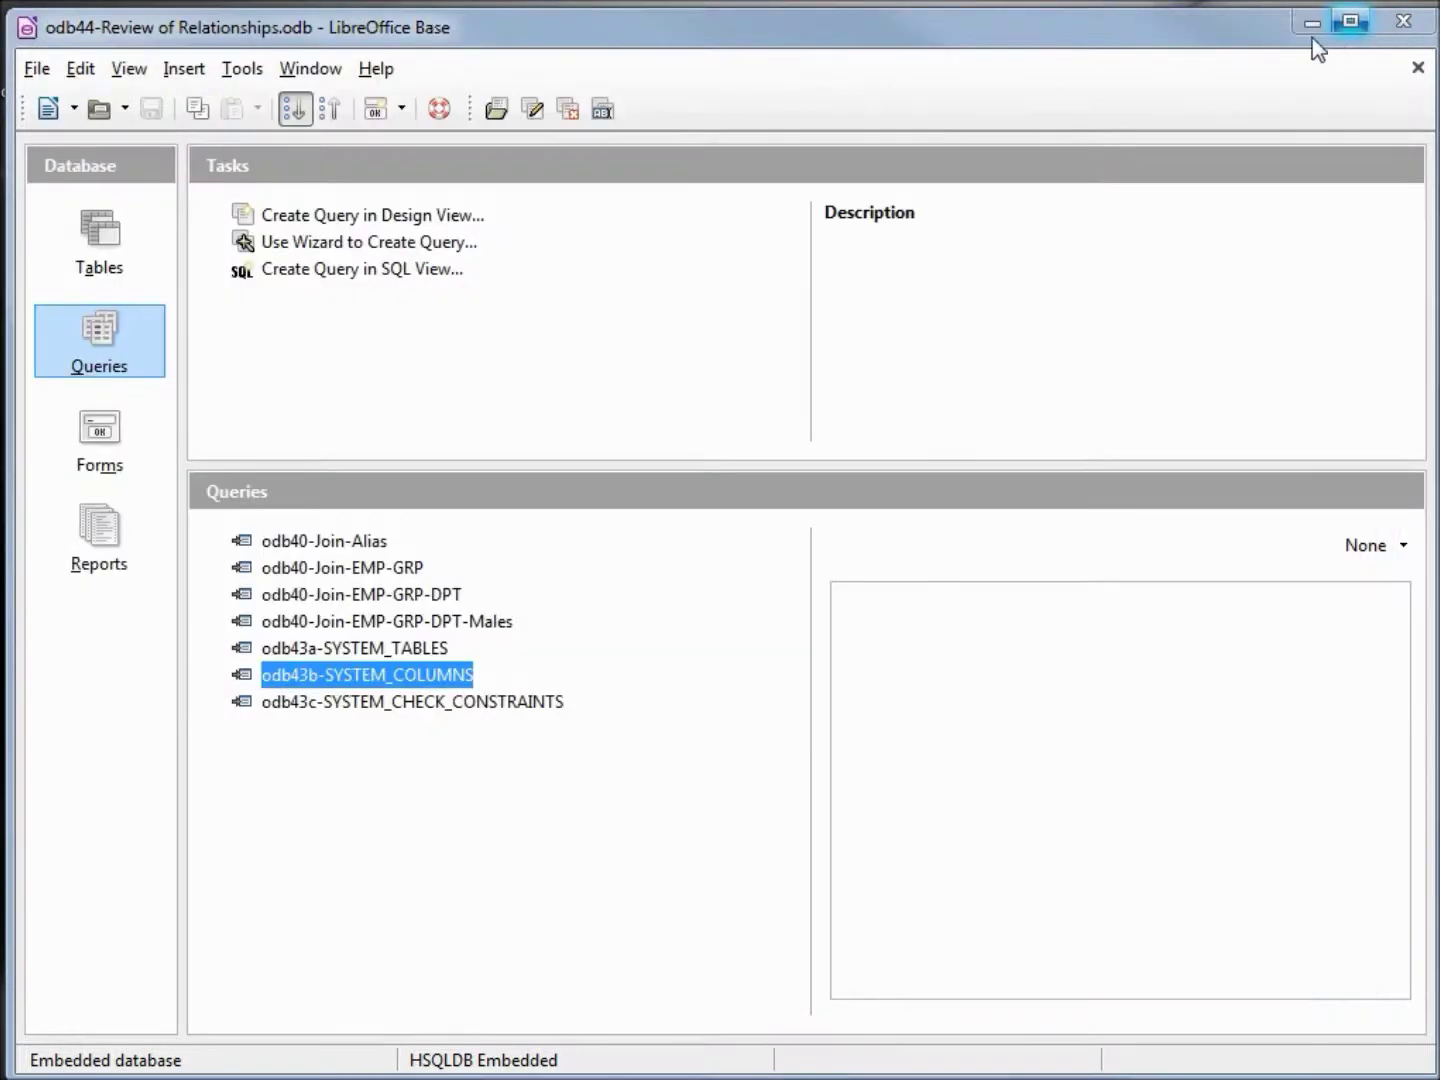
left_click(76, 229)
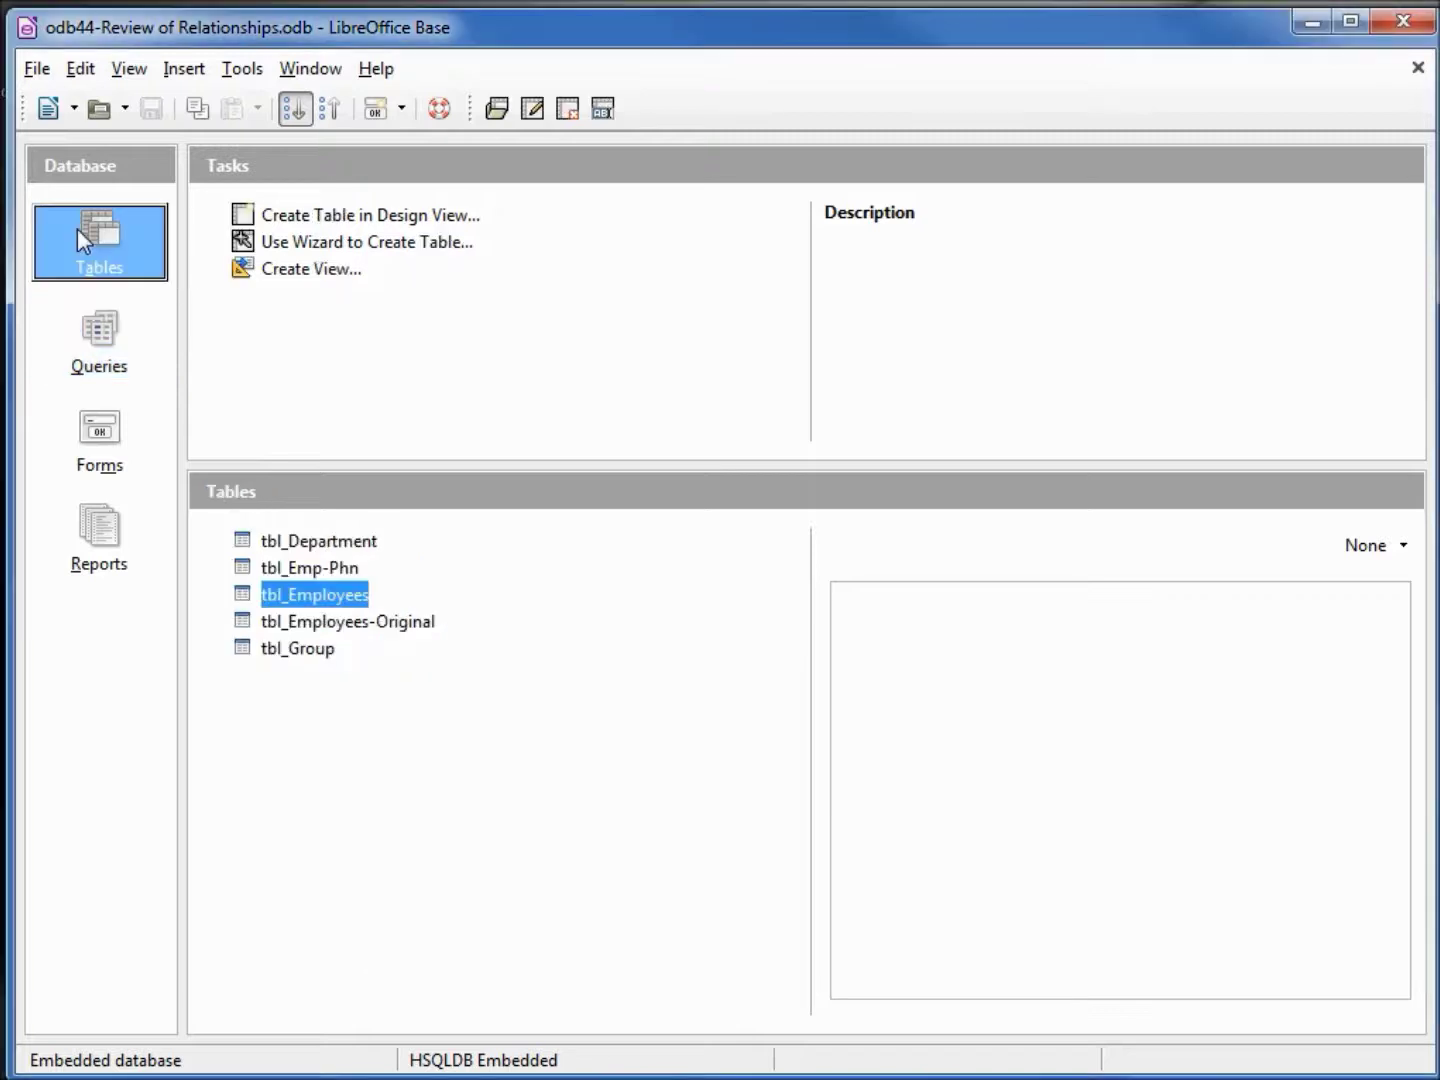
left_click(280, 602)
double_click(278, 594)
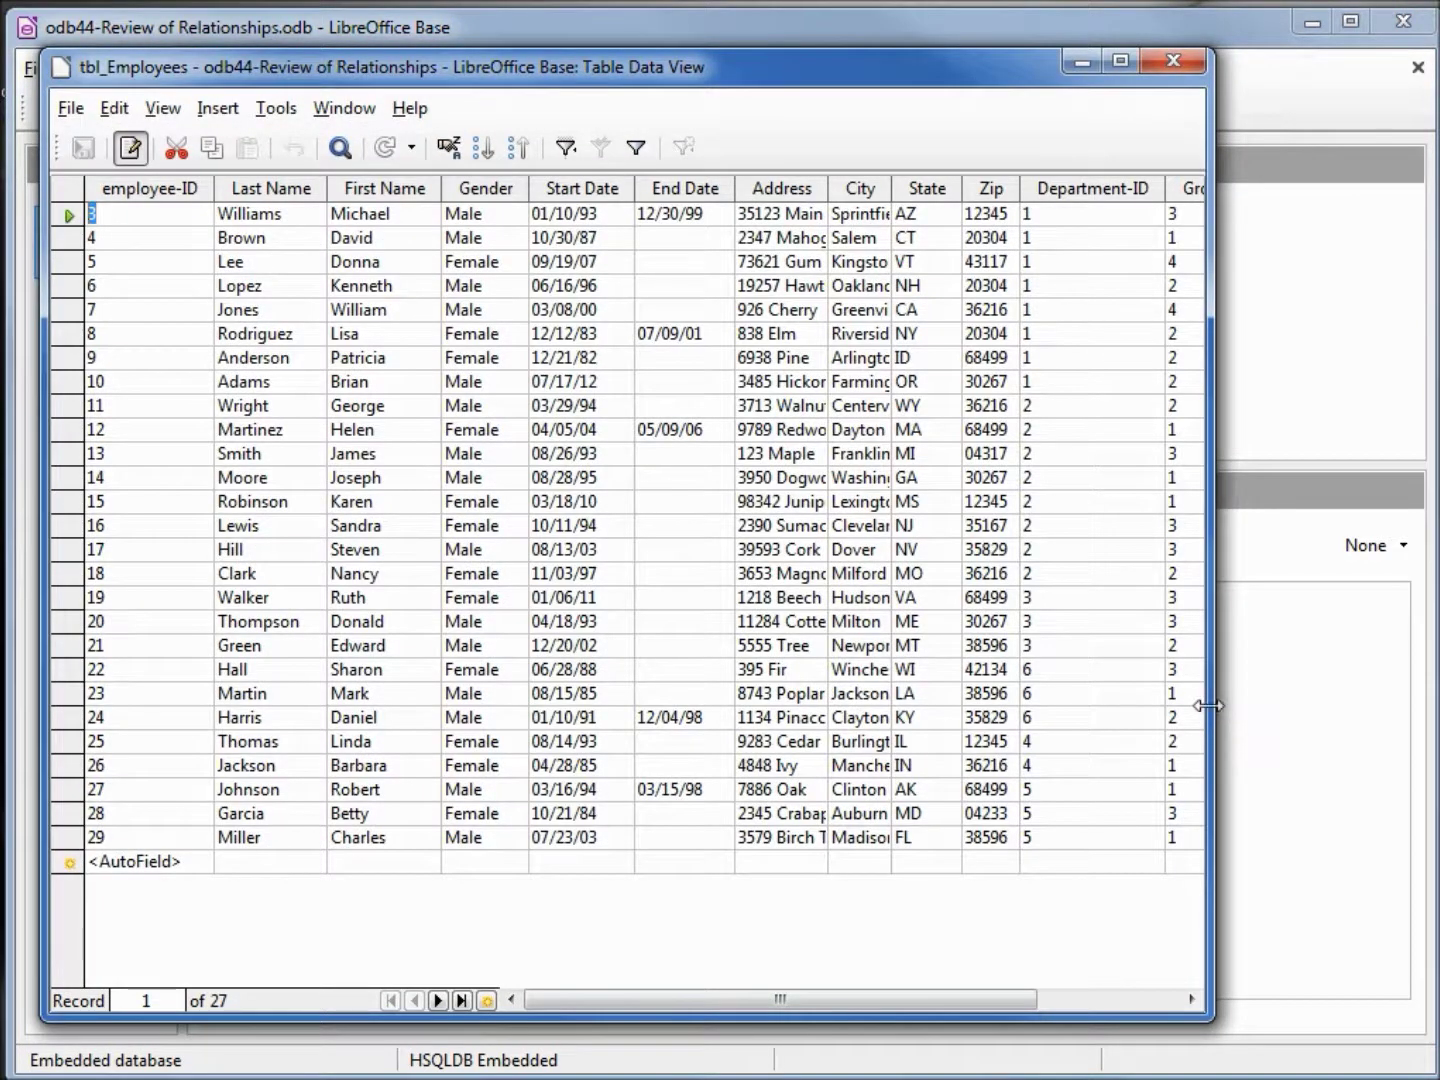
left_click_drag(1211, 716, 1408, 720)
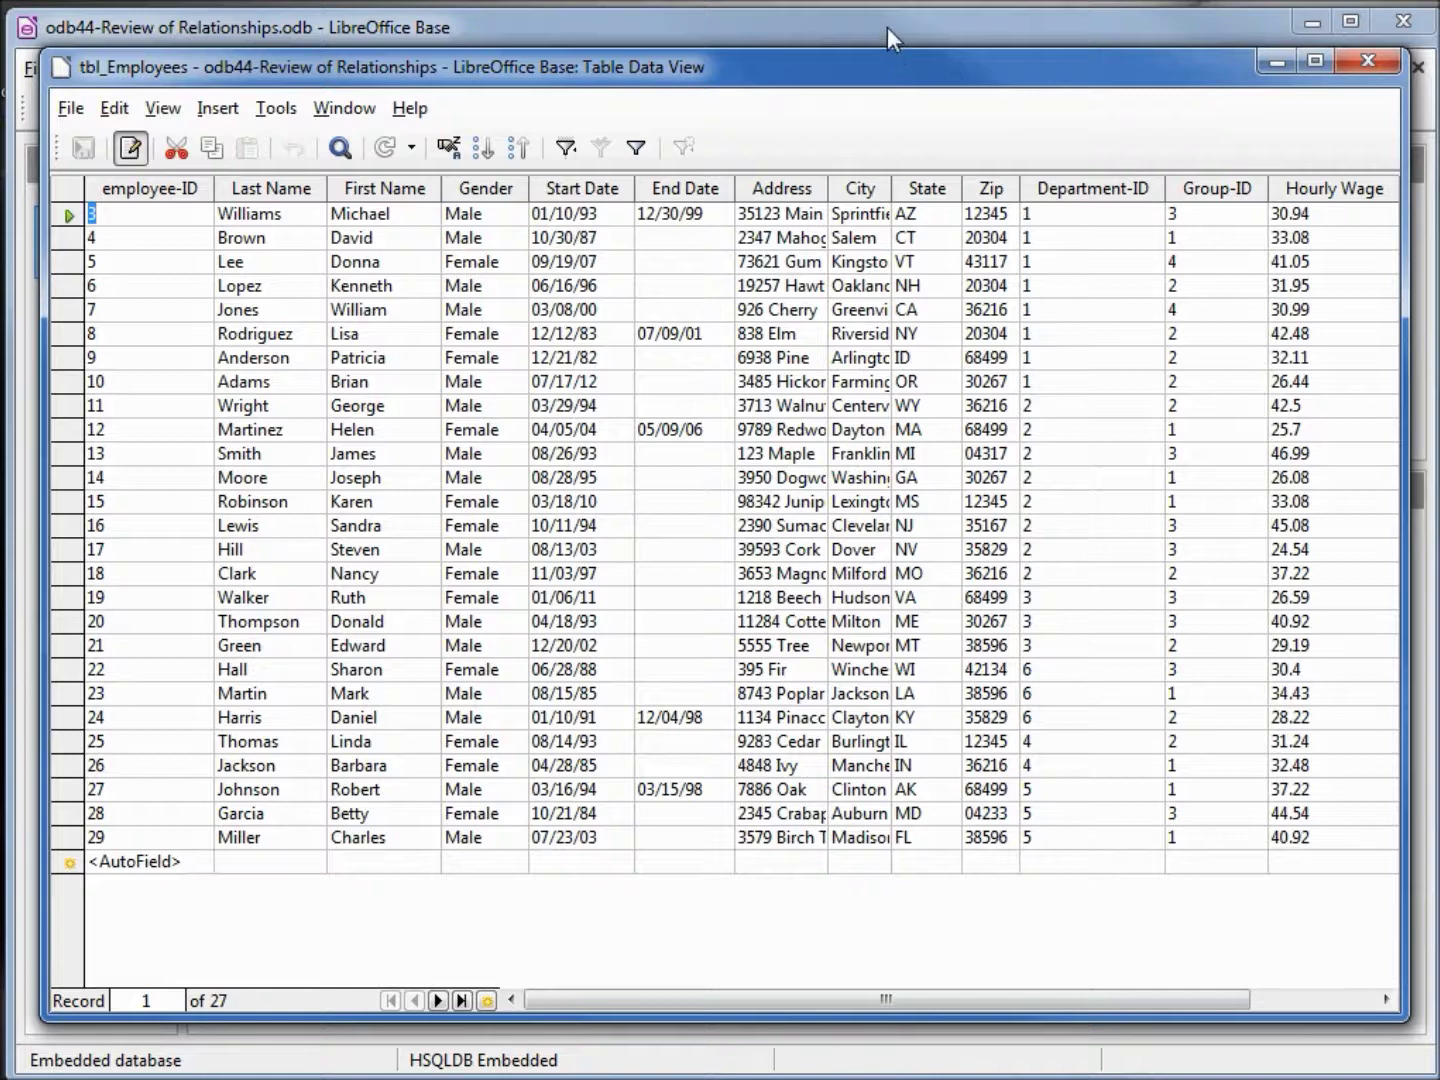
key("ctrl+w")
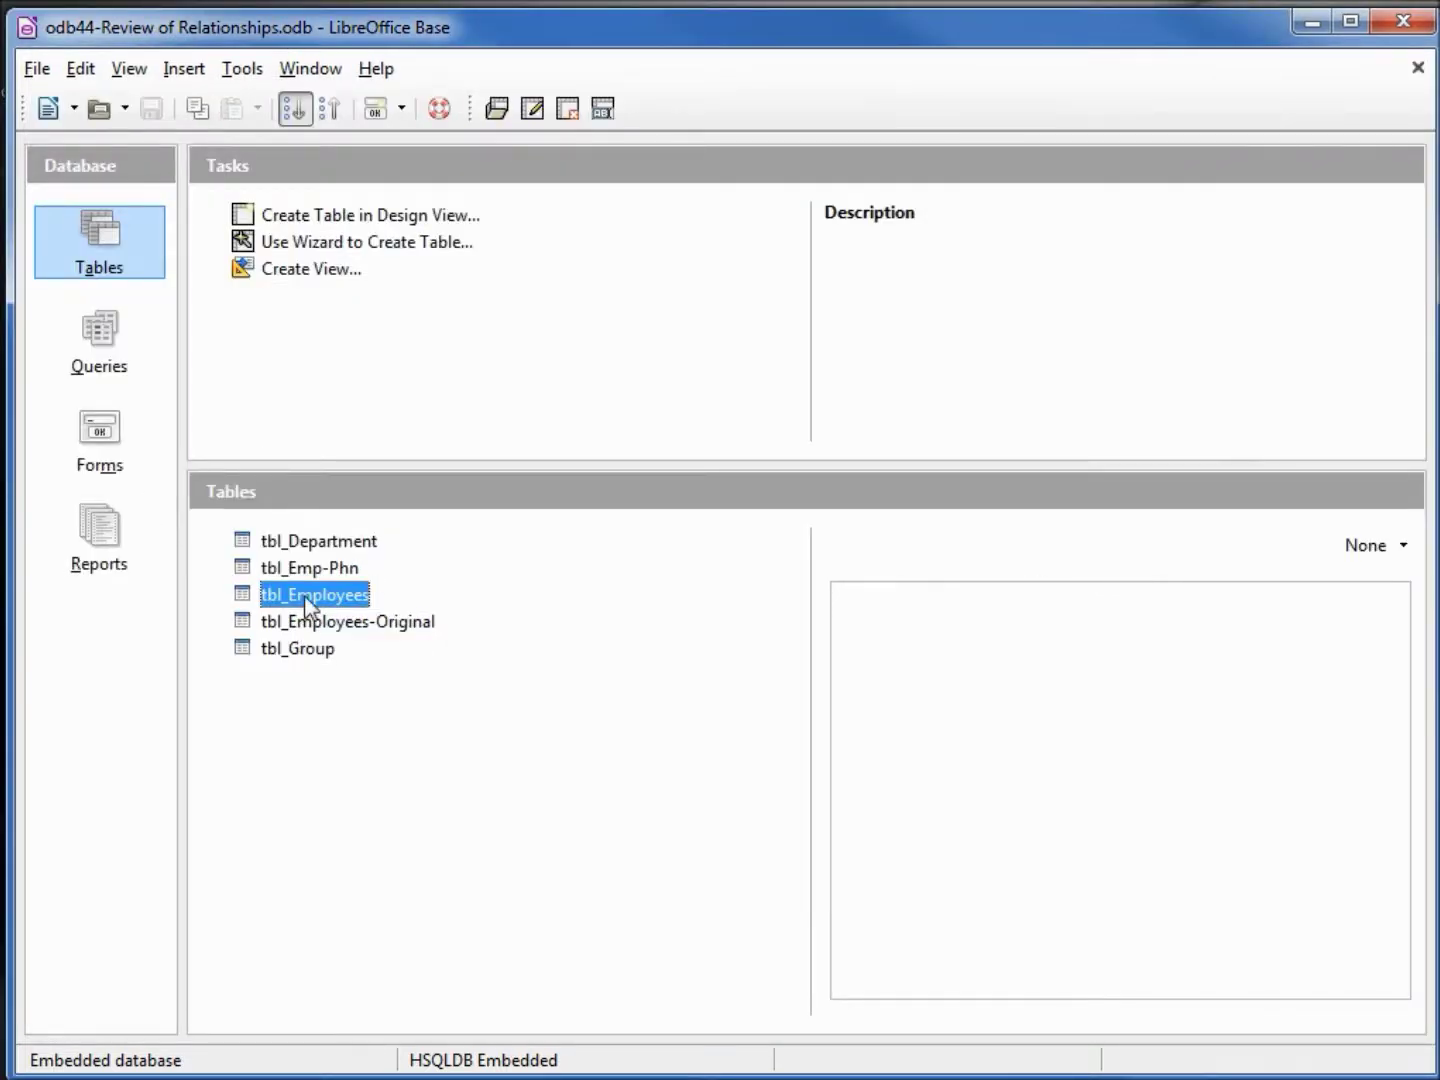
Open tbl_Department's data in a smaller window at the lower left
double_click(321, 543)
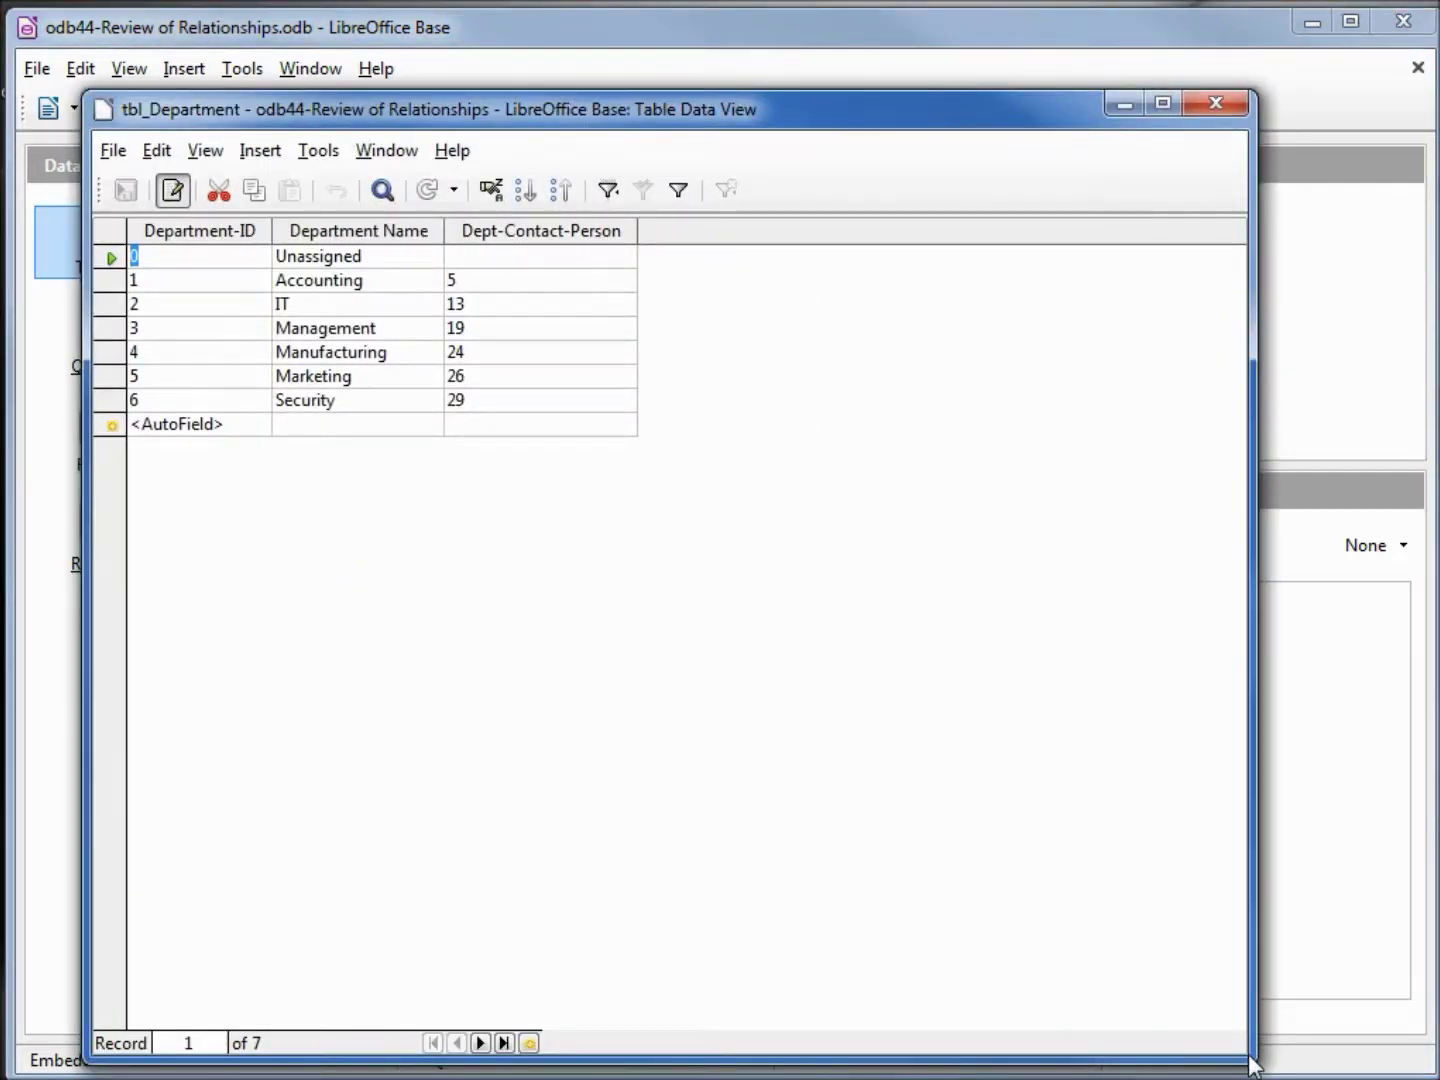
mouse_move(1250, 1064)
left_mouse_down()
mouse_move(956, 987)
mouse_move(760, 760)
mouse_move(698, 505)
left_mouse_up()
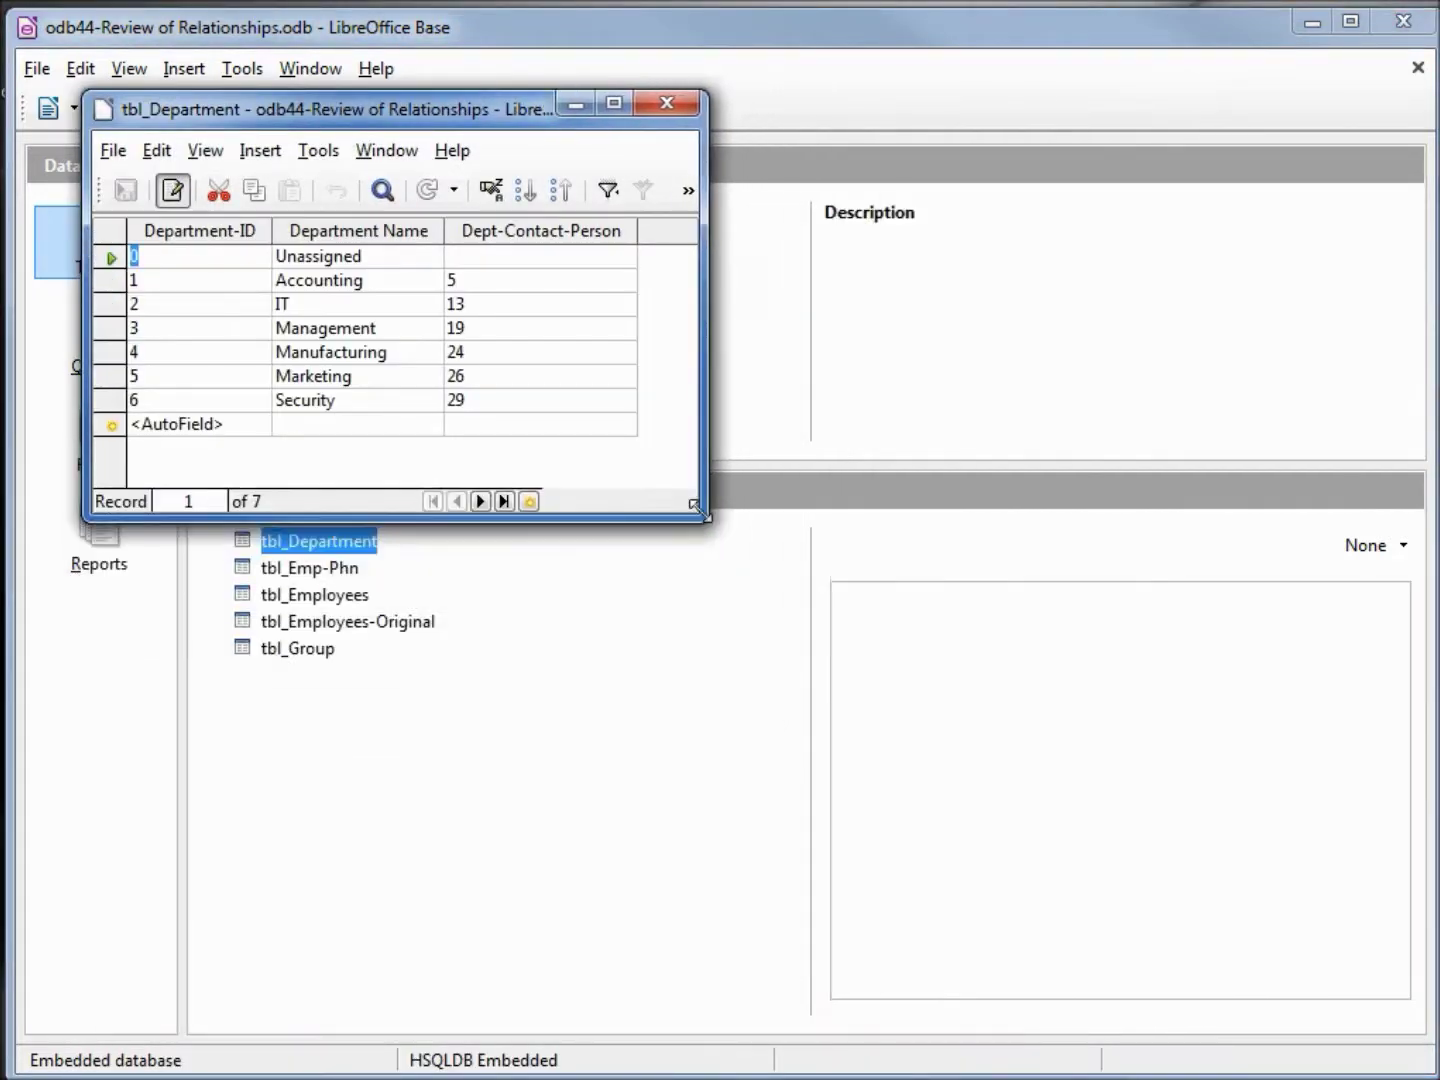
mouse_move(476, 110)
left_mouse_down()
mouse_move(483, 378)
mouse_move(388, 711)
left_mouse_up()
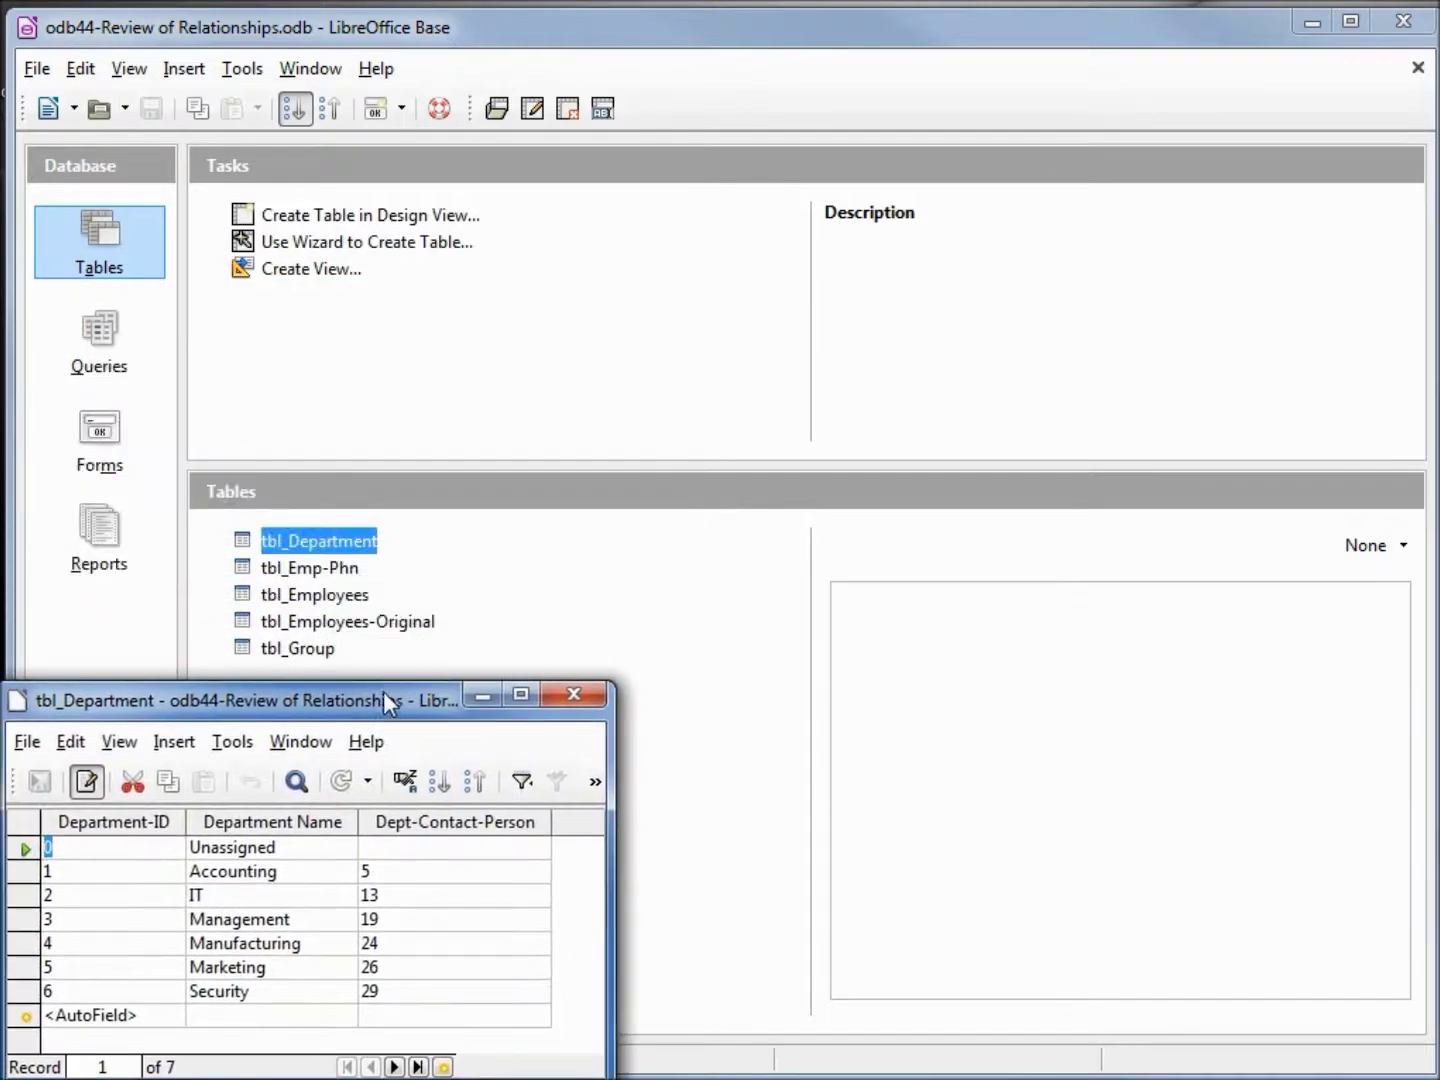
Open tbl_Group's data in a smaller window at the lower right
double_click(316, 651)
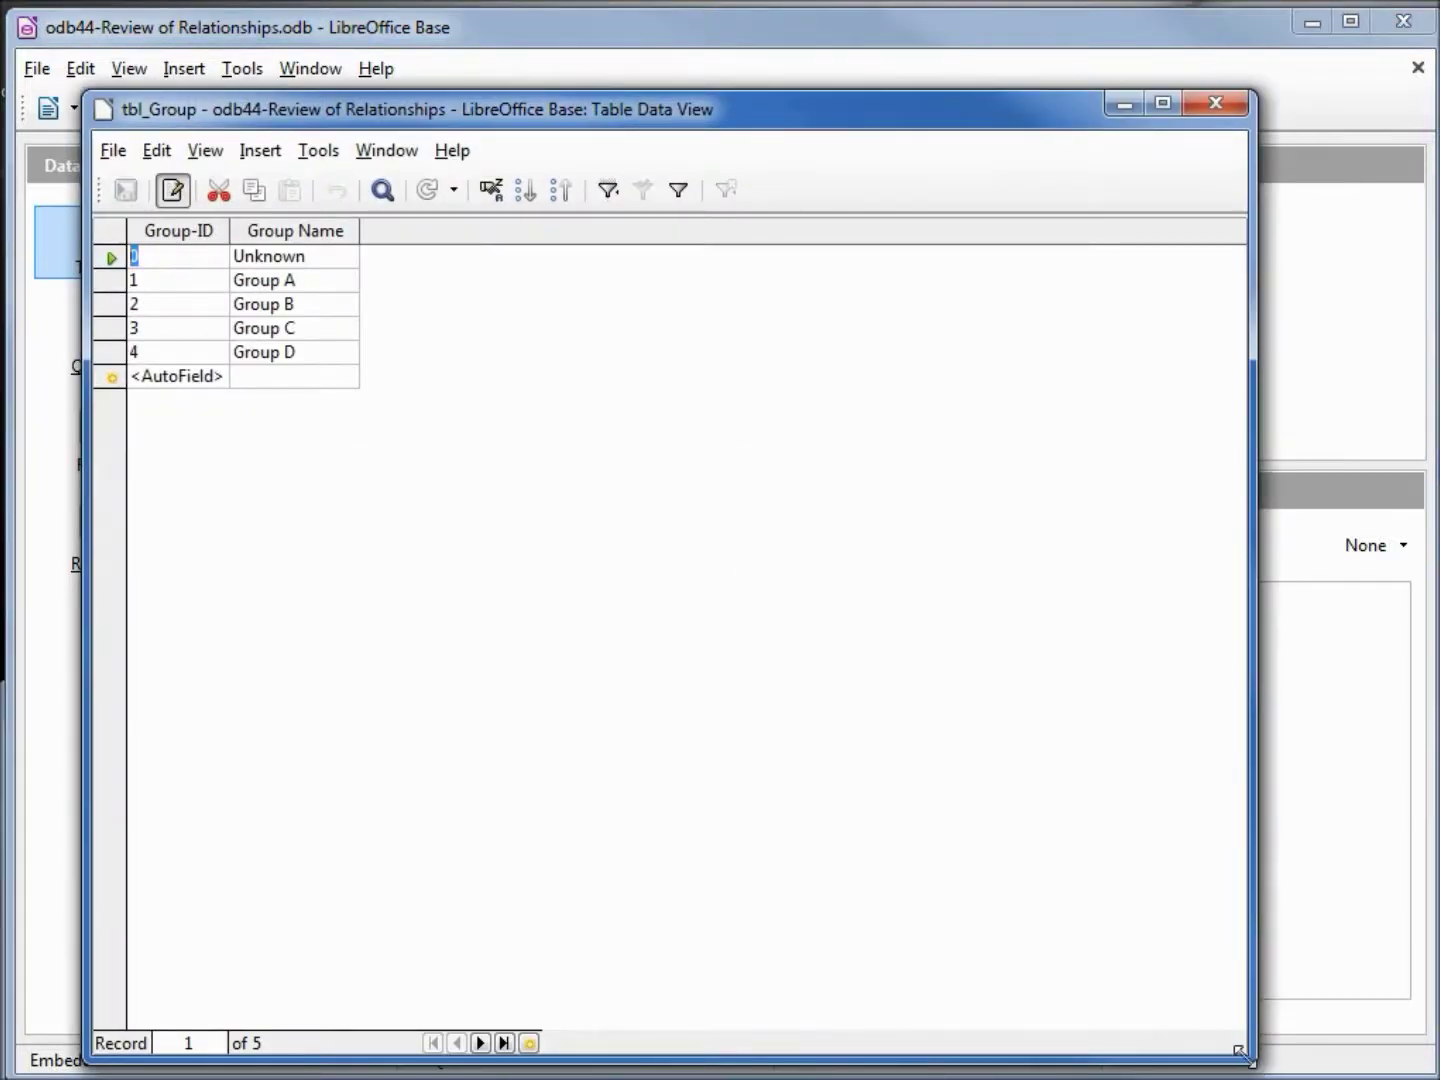
left_click_drag(1247, 1040, 425, 448)
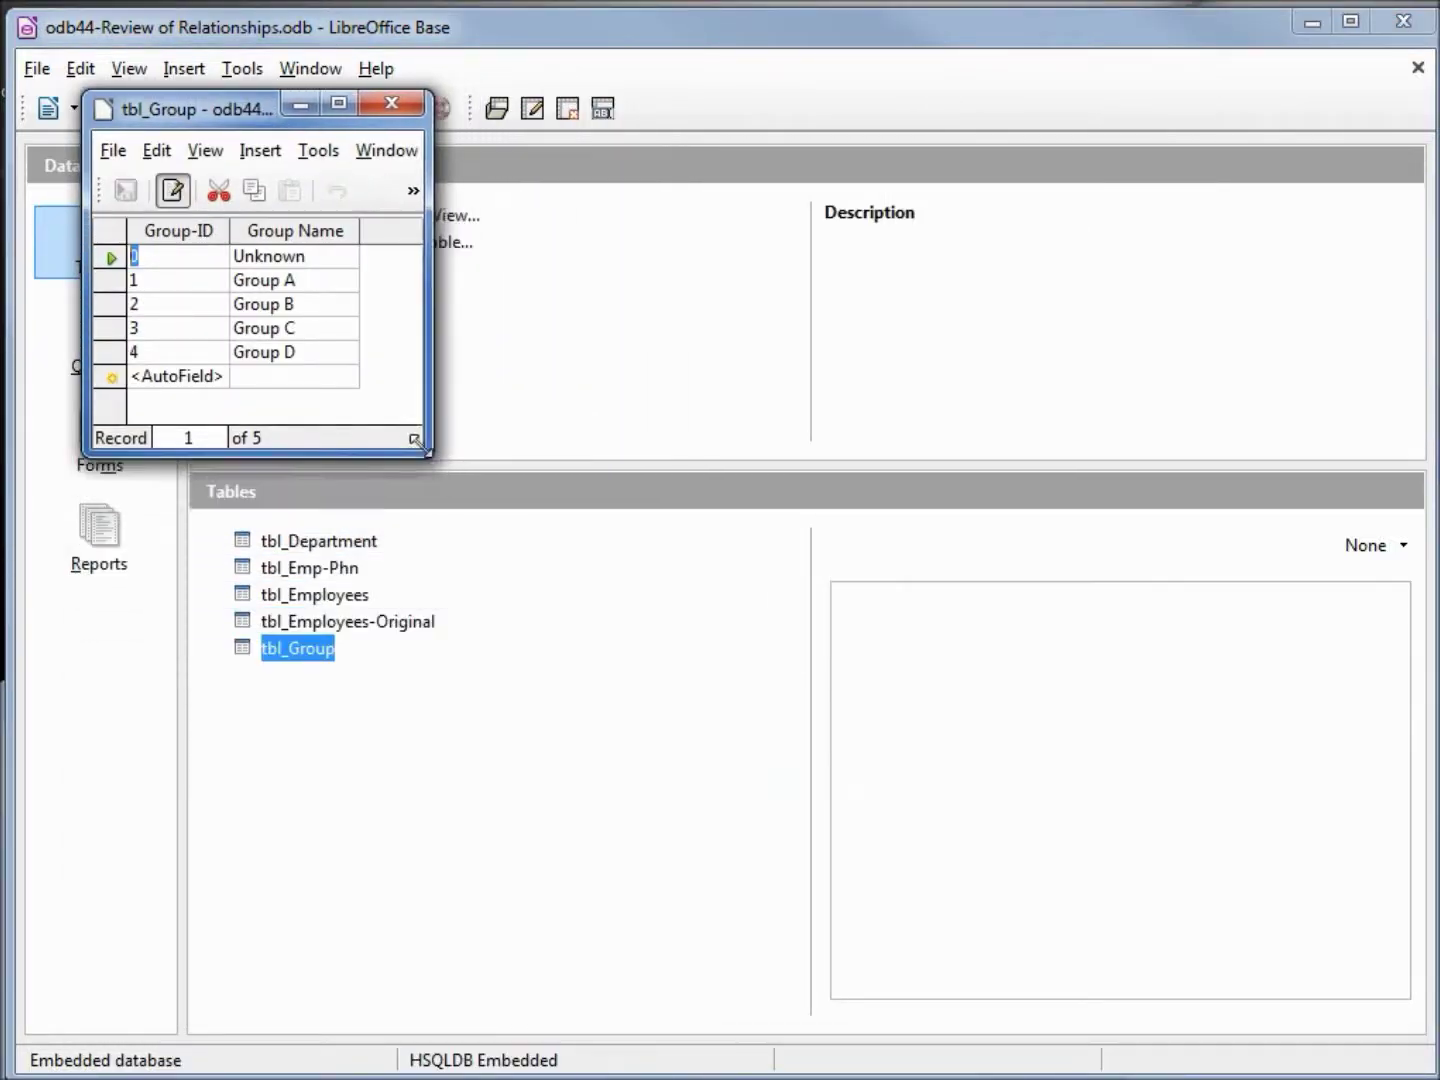
left_click_drag(163, 104, 928, 738)
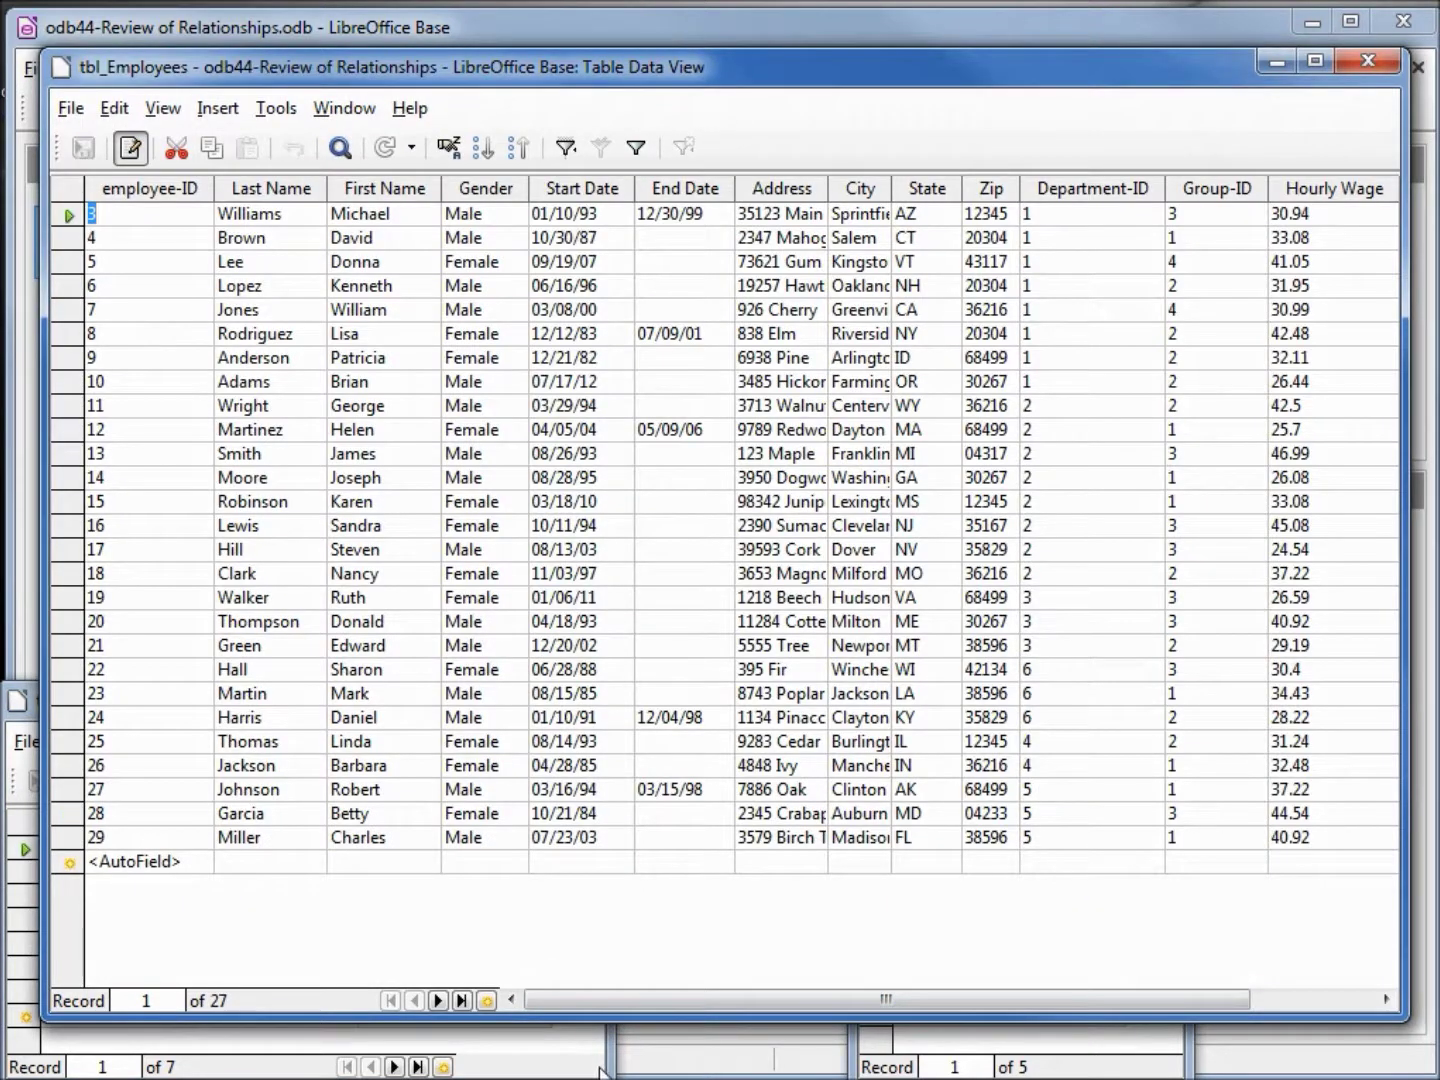
Change Accounting's Department-ID from 1 to 123 and save the record
left_click(608, 1066)
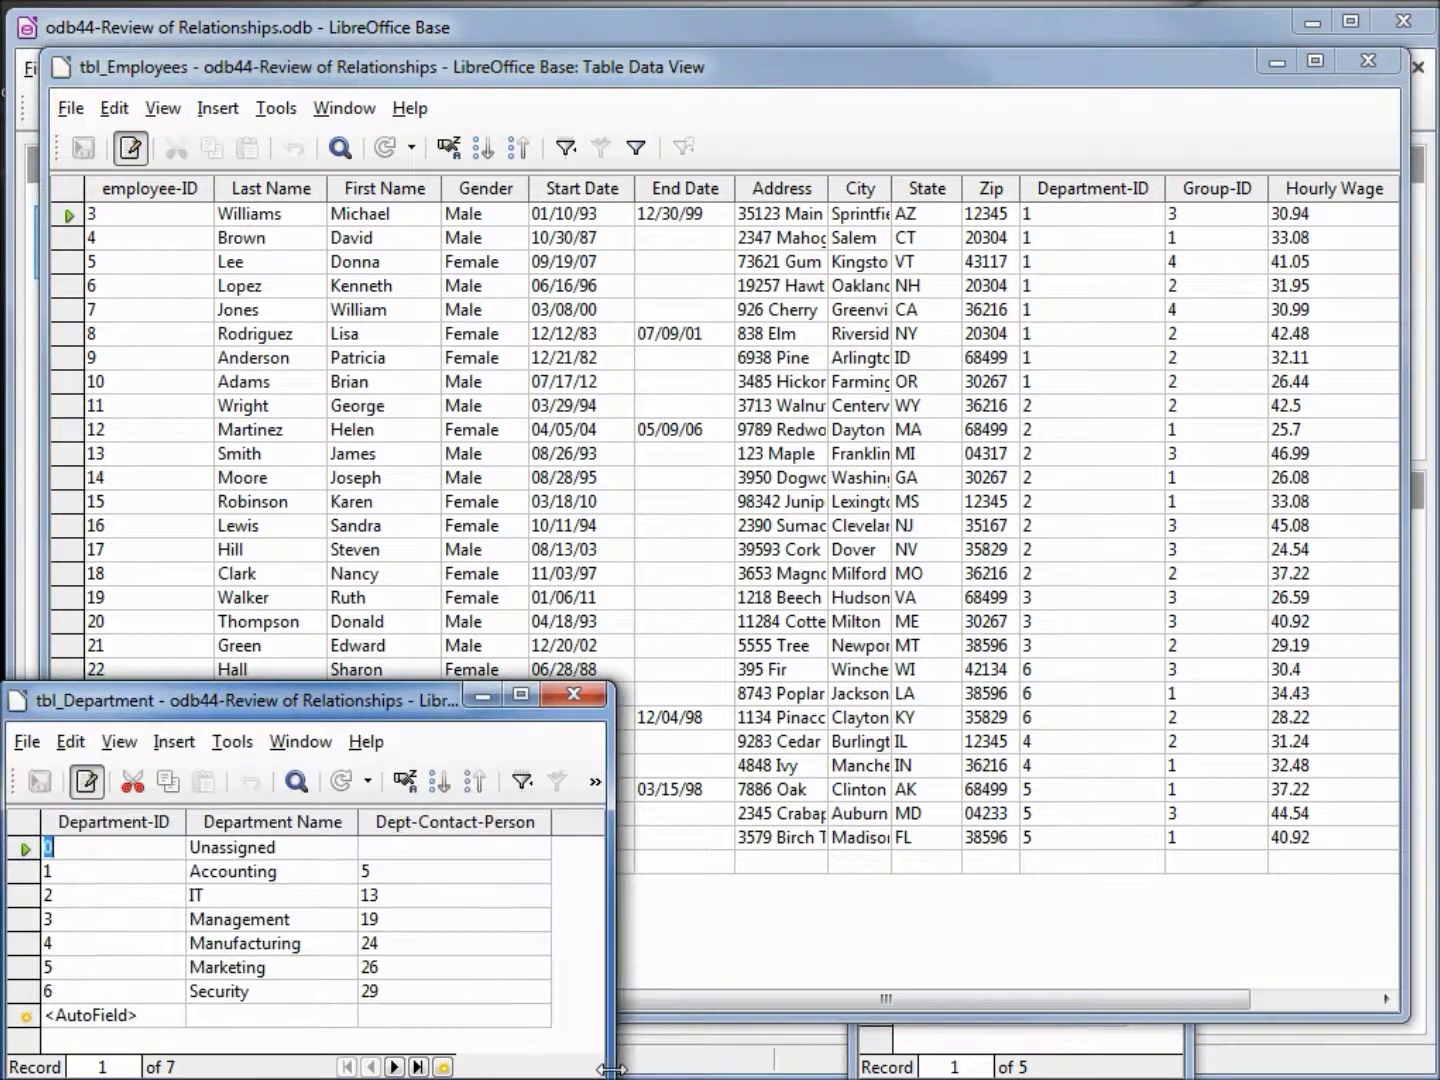
left_click(842, 1058)
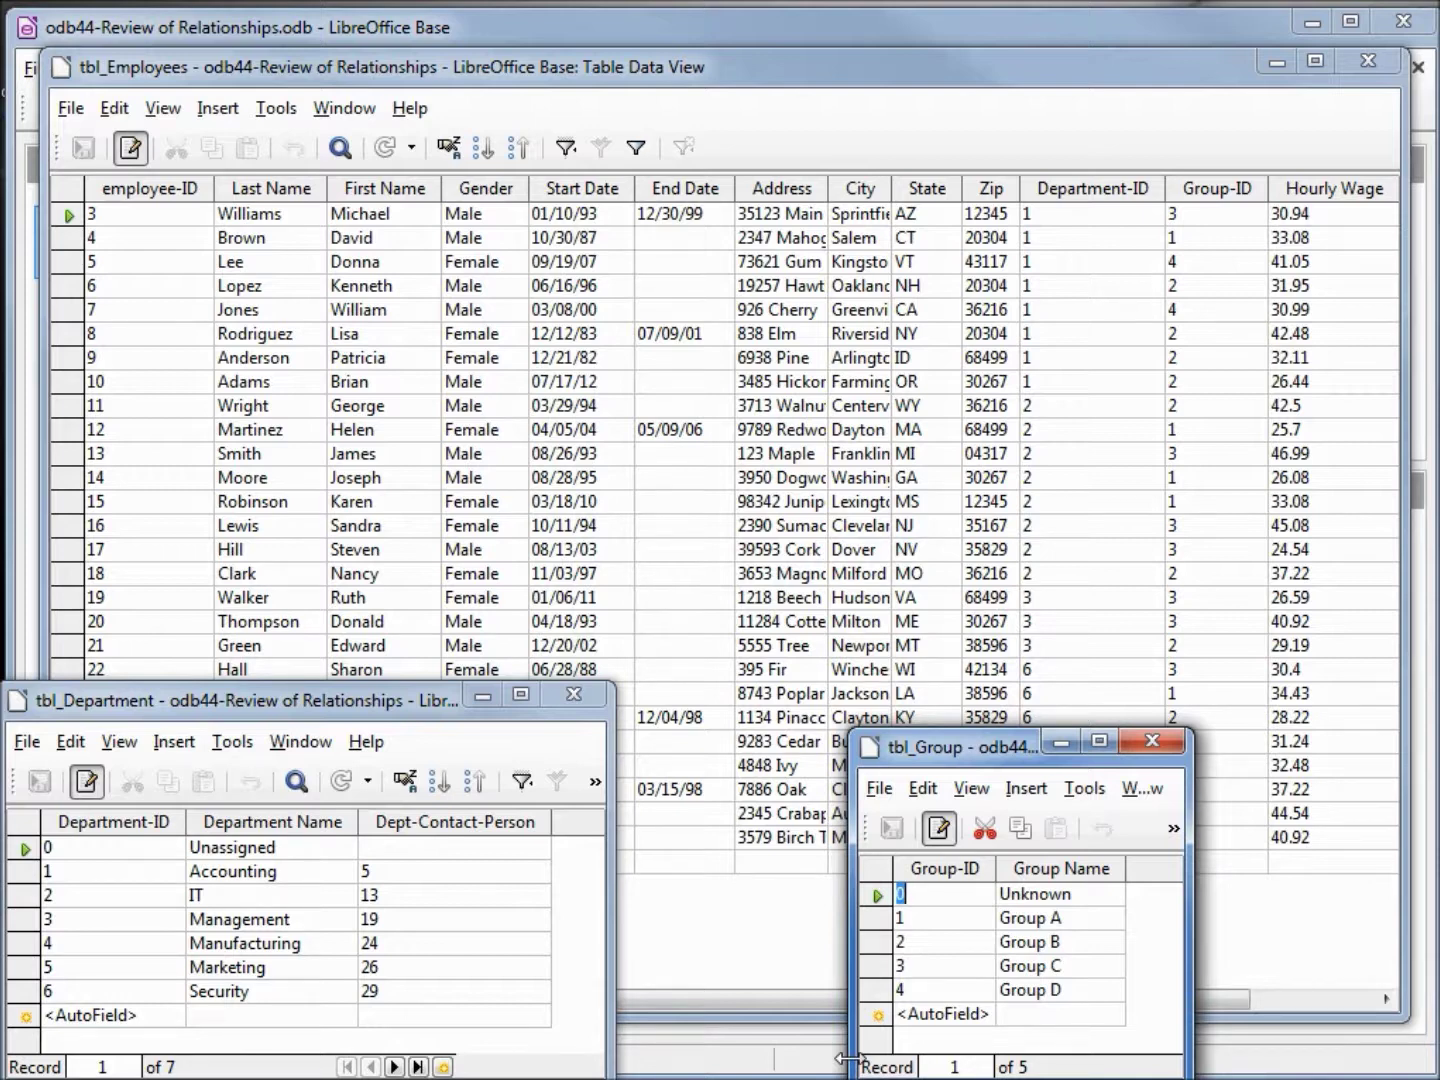
left_click(79, 869)
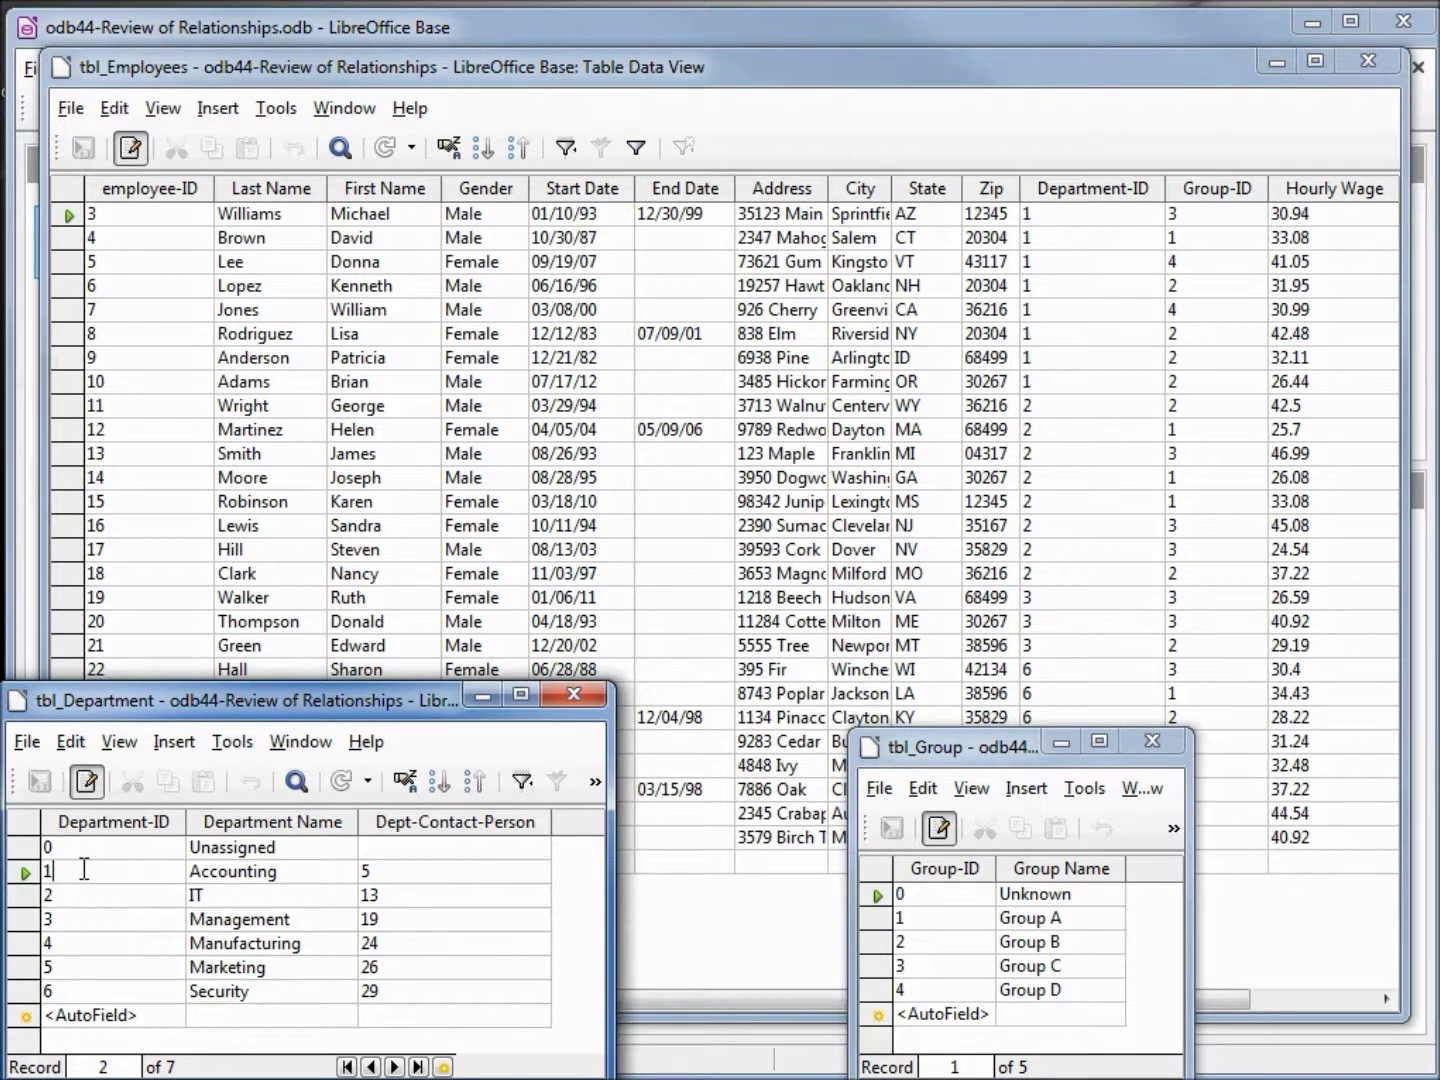
type("23")
key("Tab")
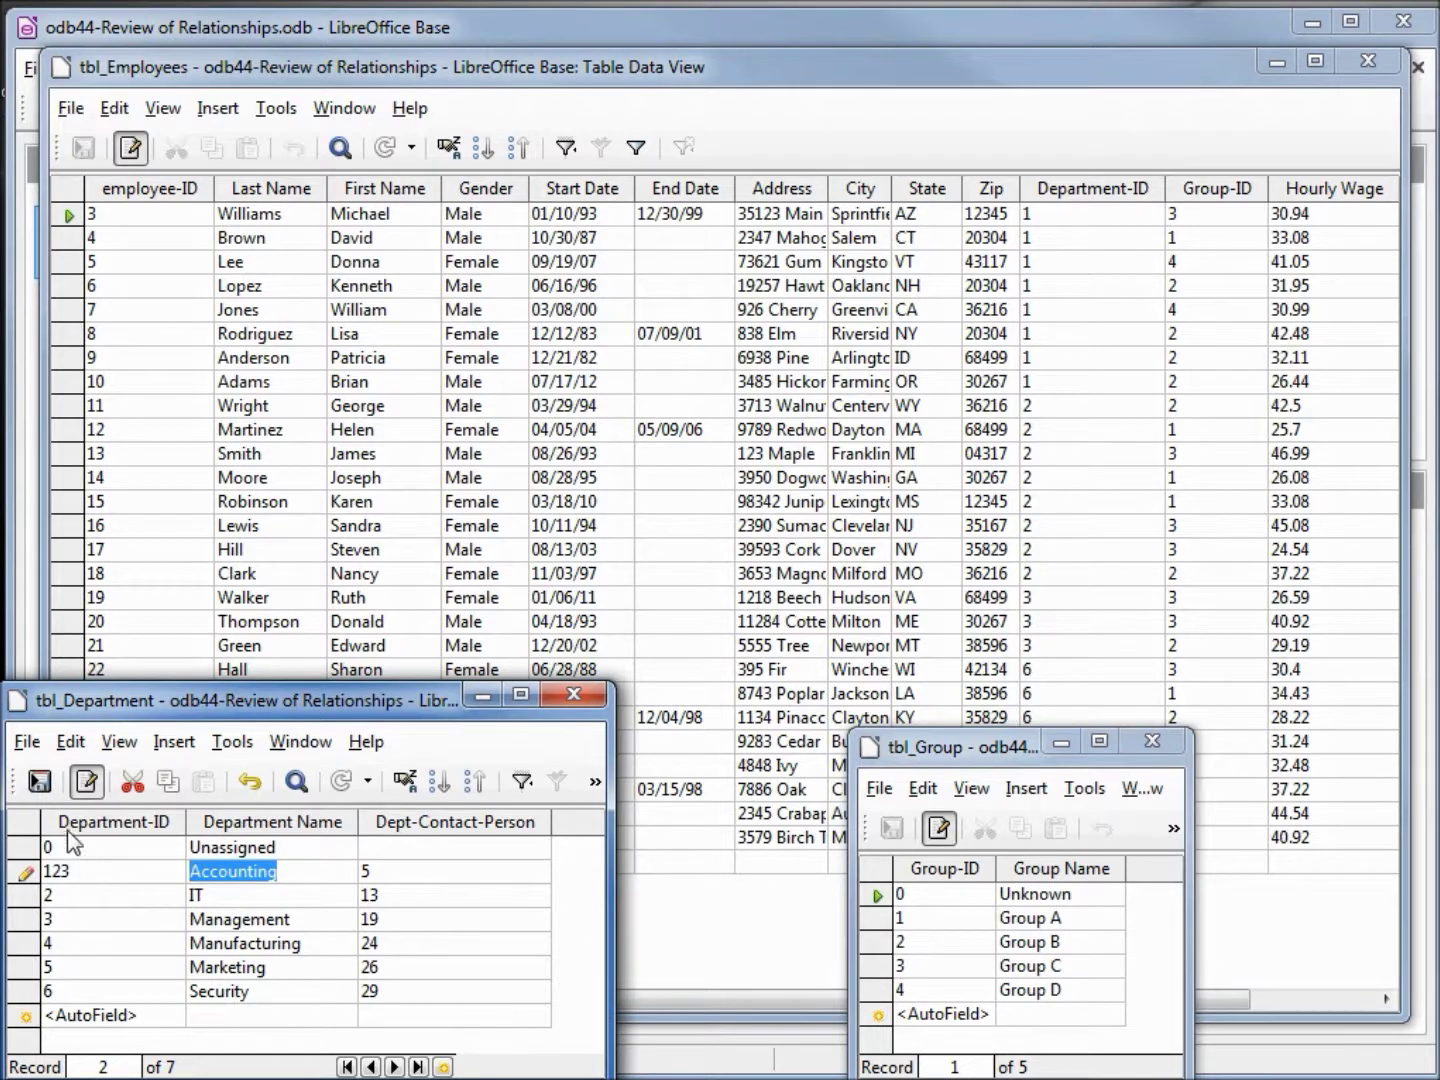
left_click(40, 779)
Refresh tbl_Employees to confirm Accounting's eight staff now show Department-ID 123
left_click(499, 68)
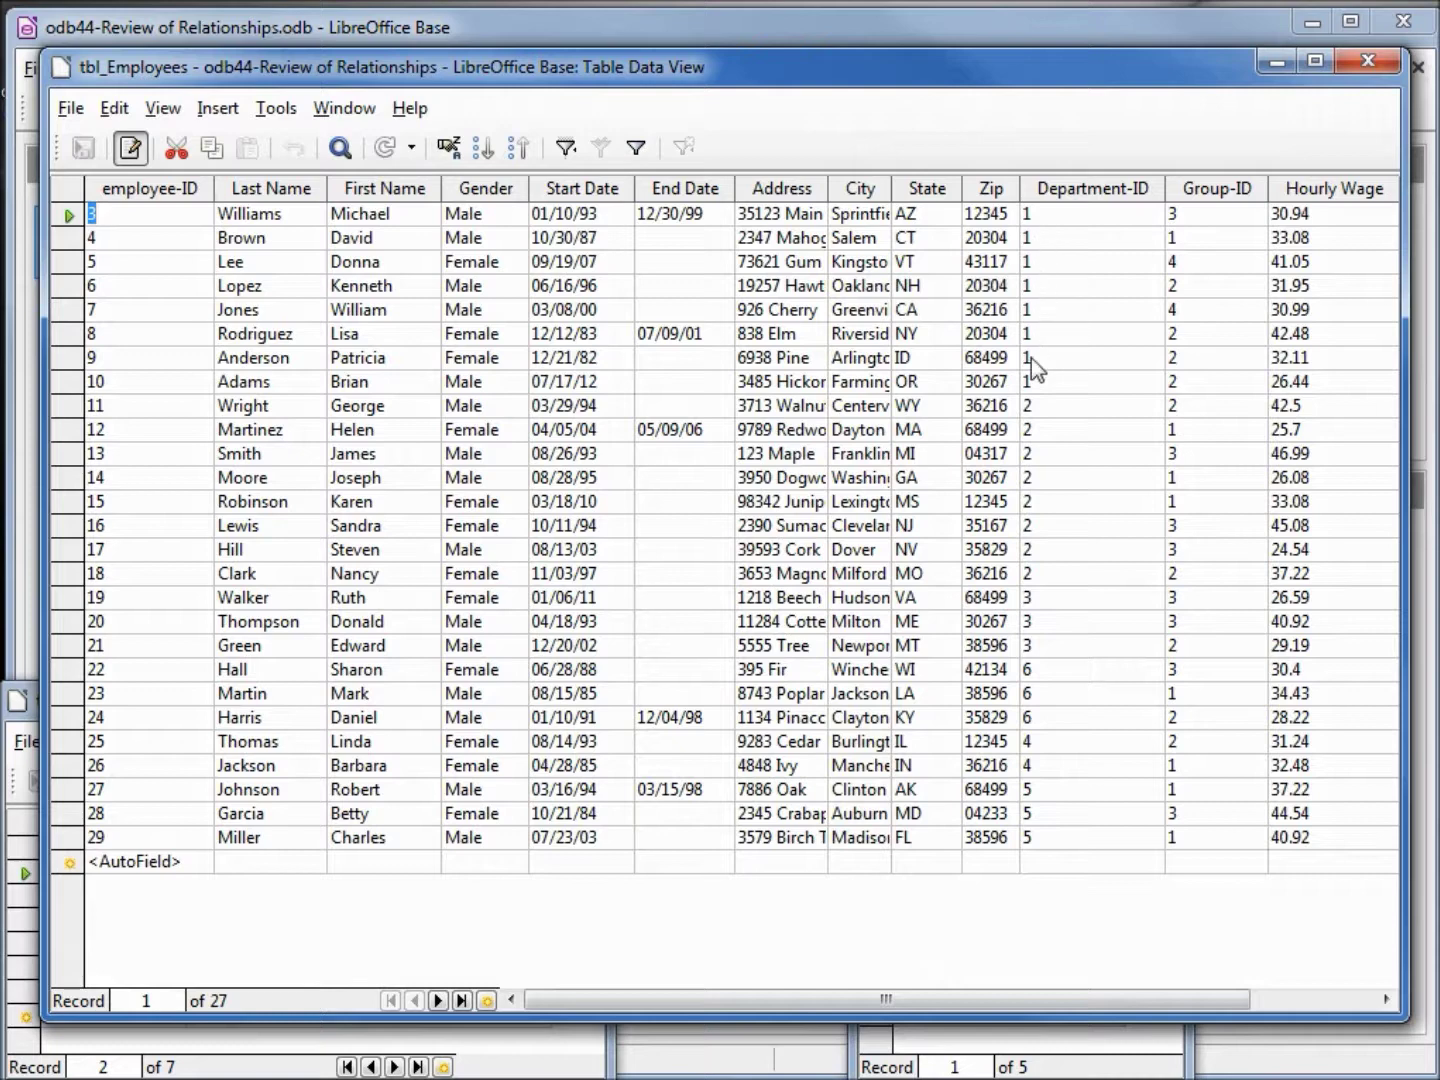
left_click(389, 154)
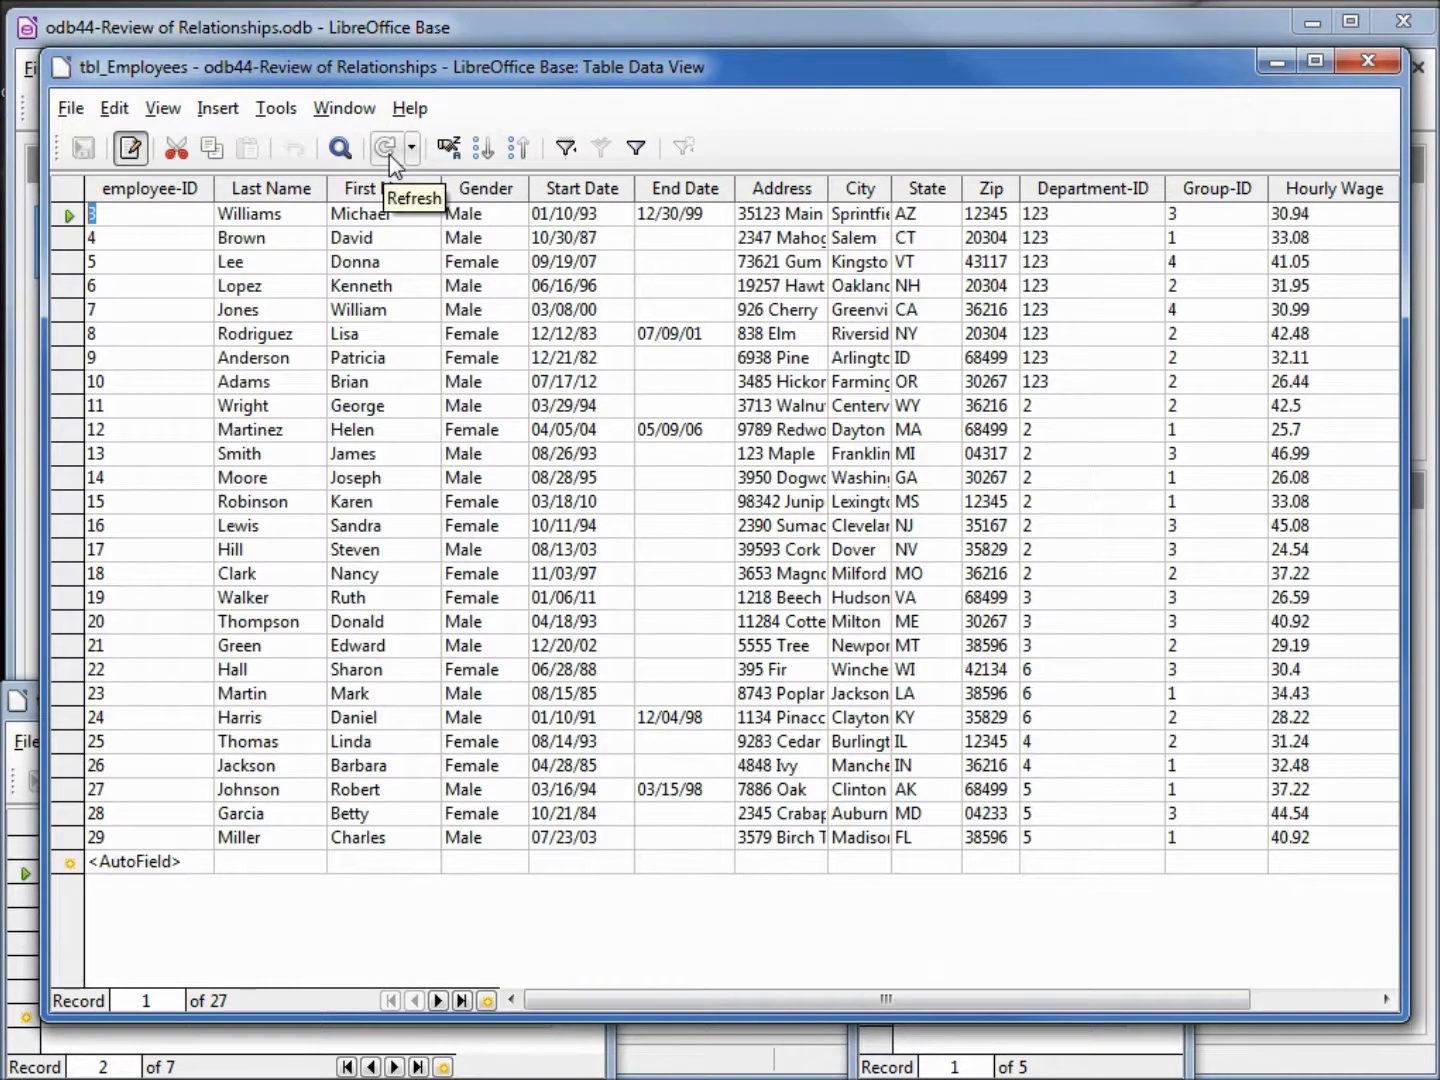
left_click(606, 1054)
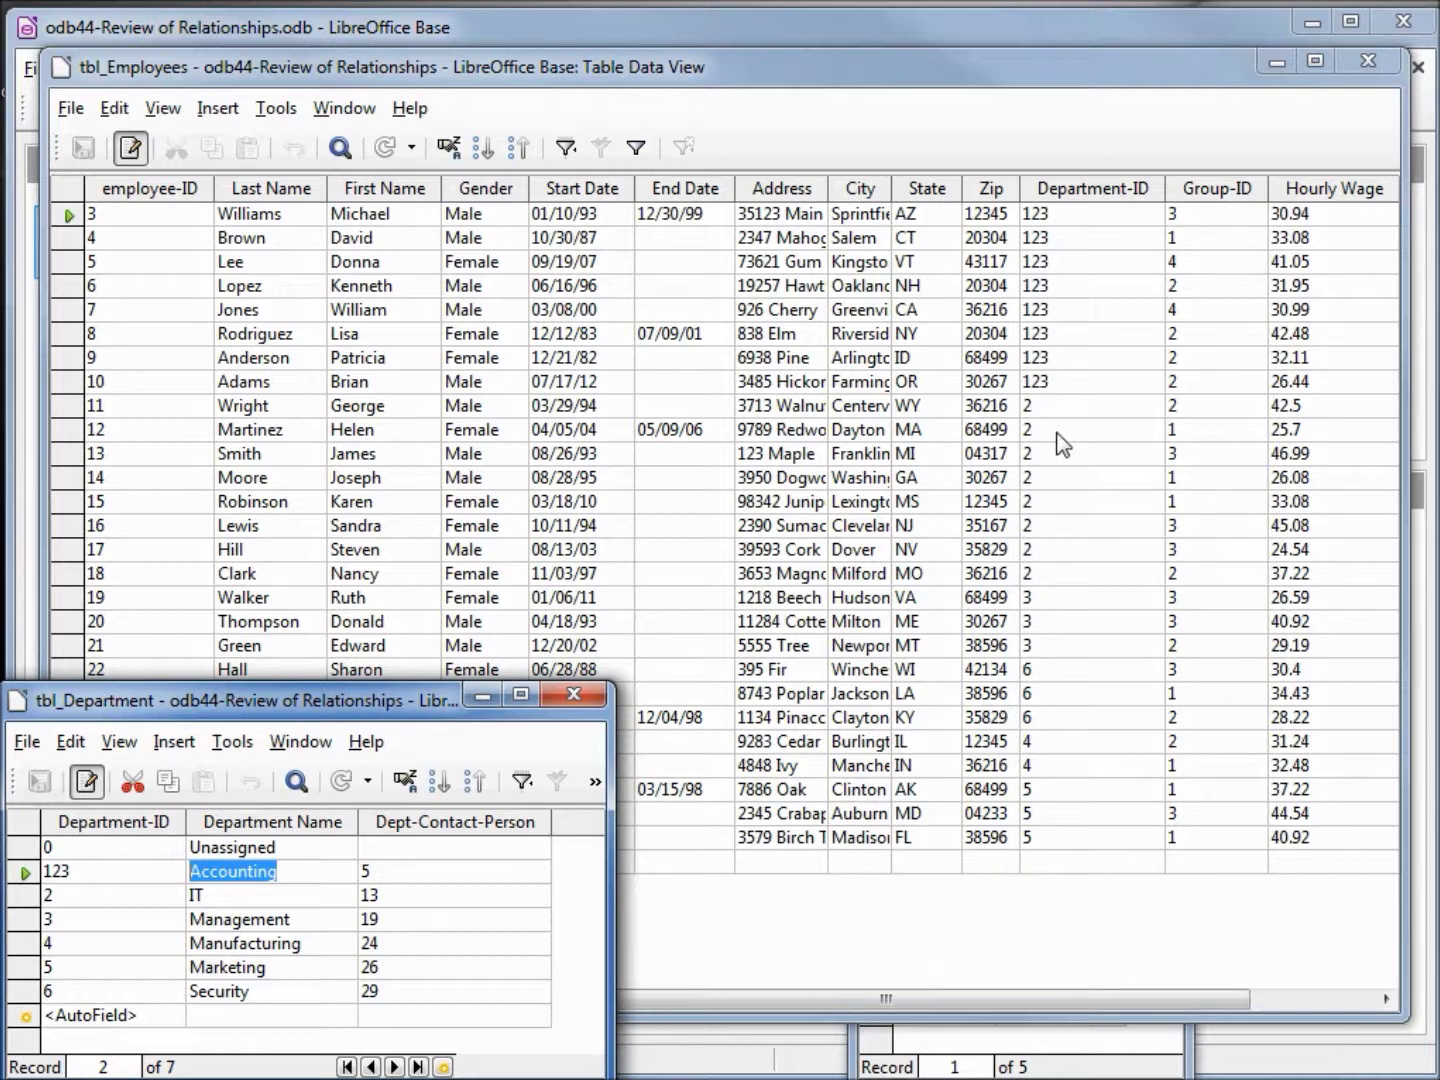
Delete the IT department row and refresh employees to see its staff reset to 0
left_click(23, 896)
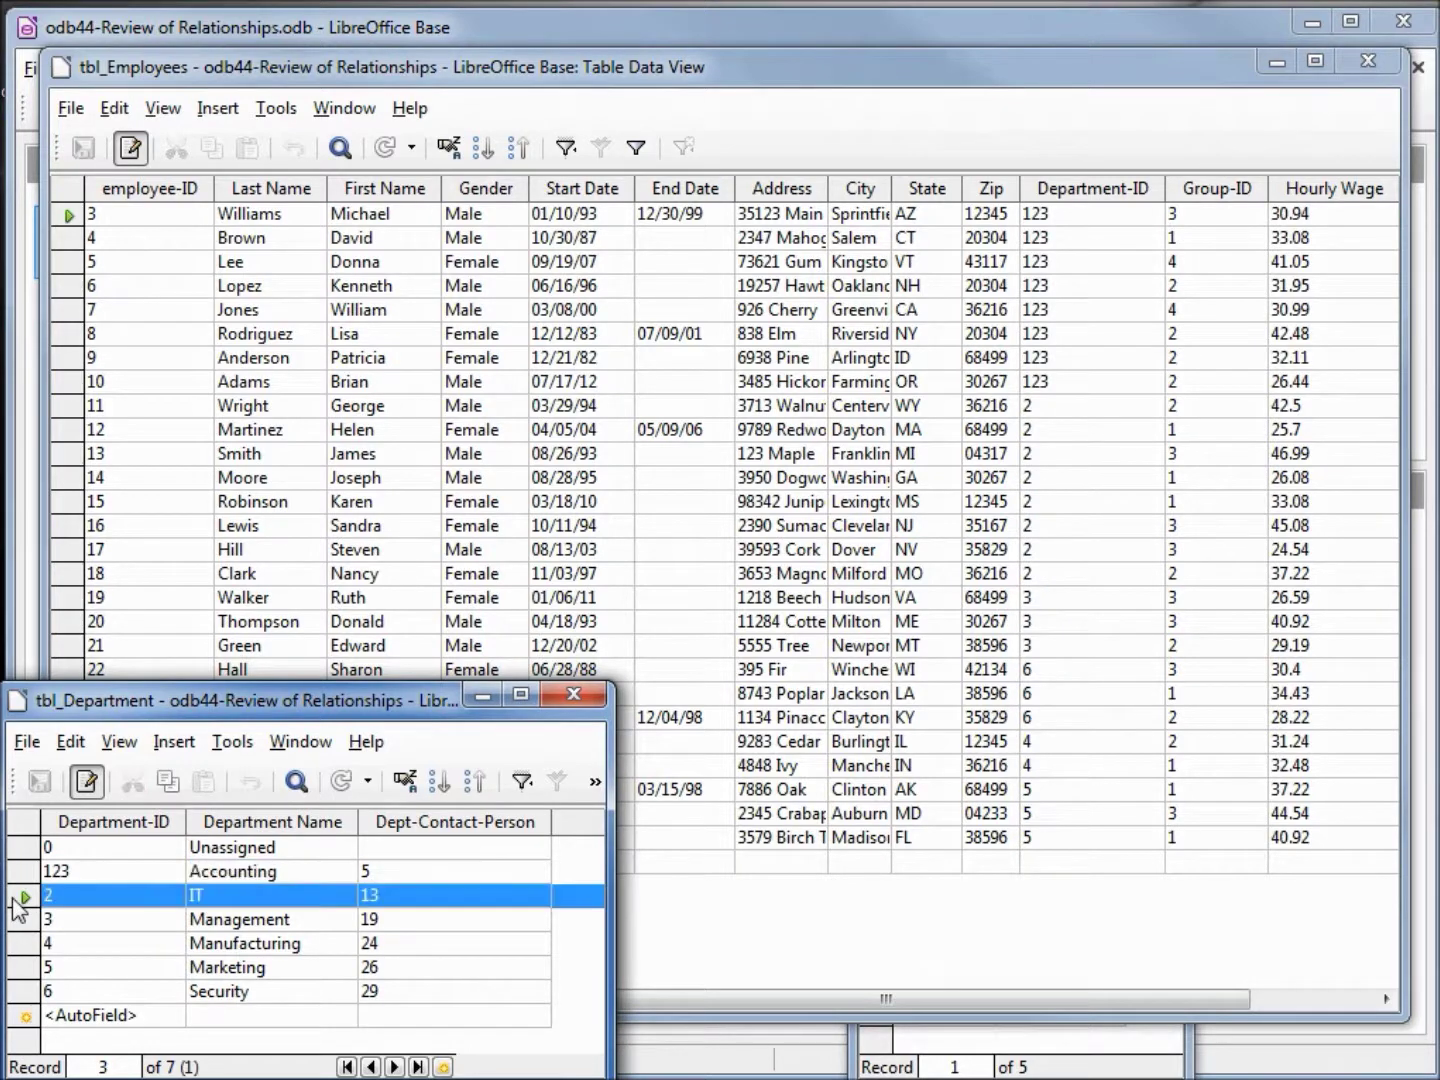
right_click(18, 900)
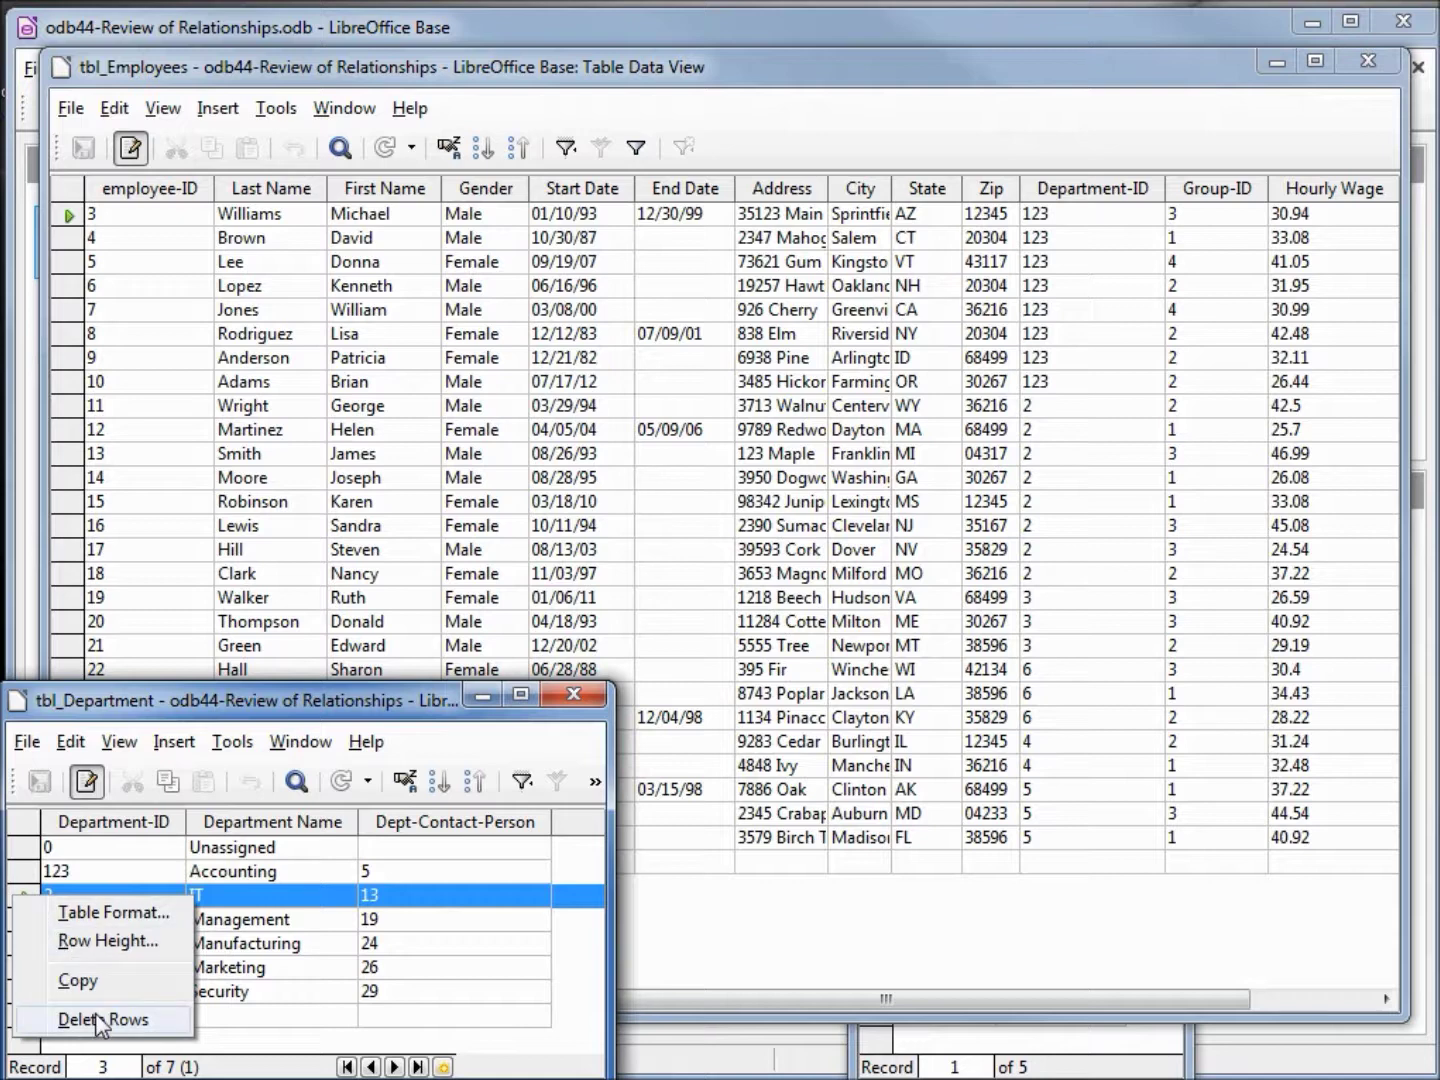
left_click(101, 1019)
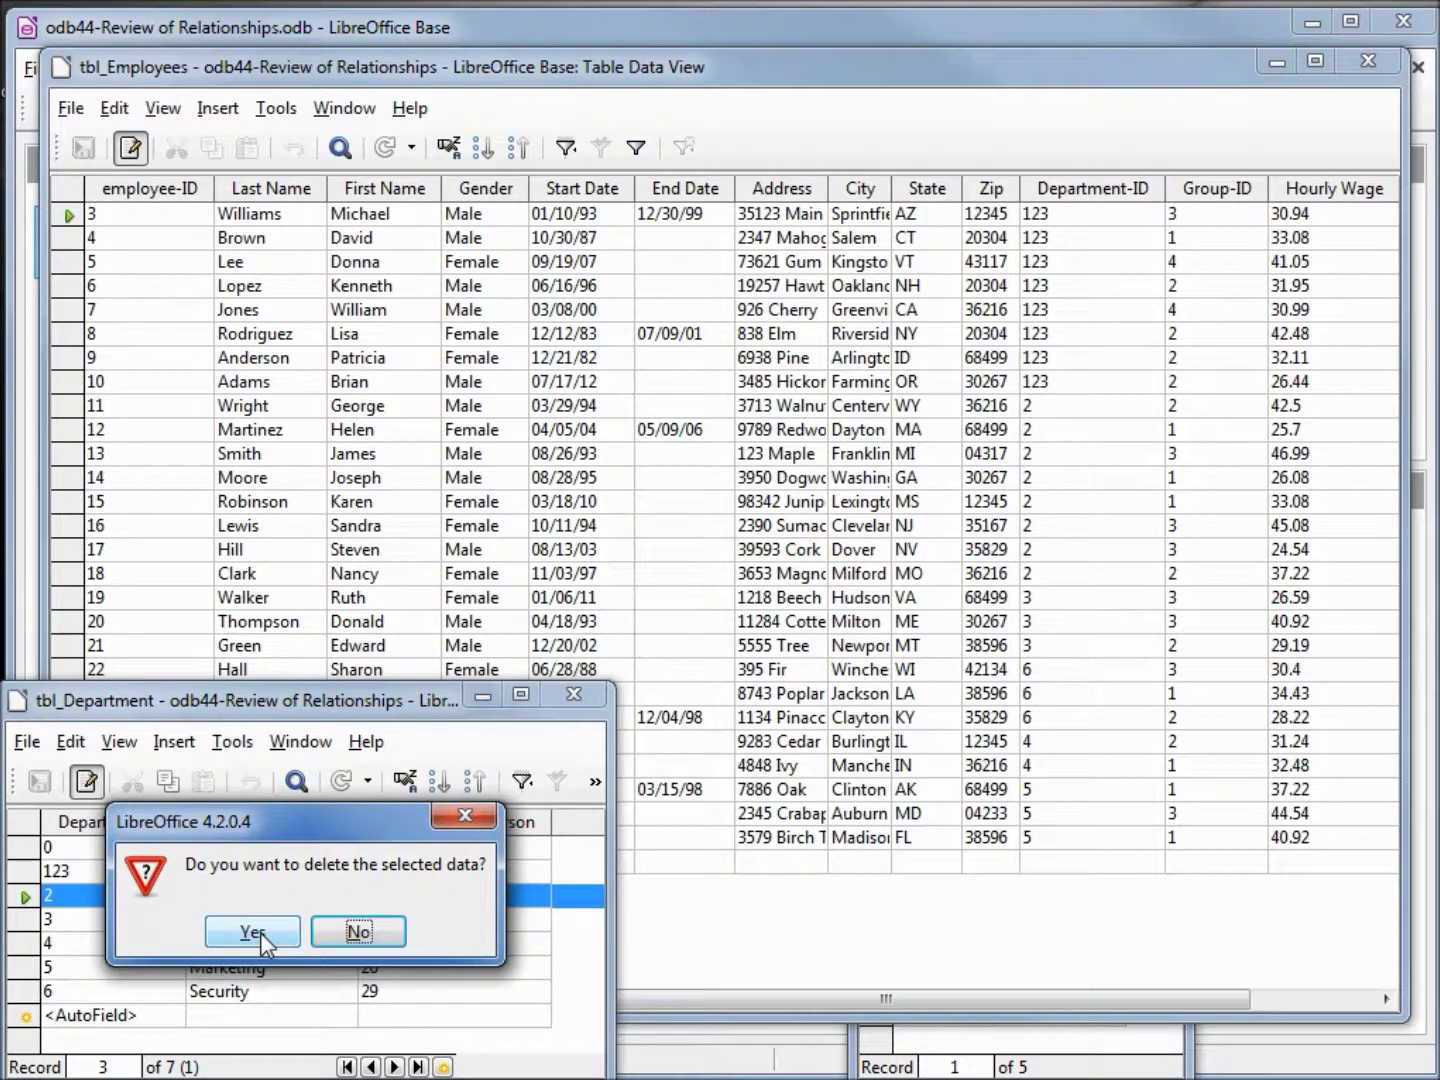
left_click(253, 932)
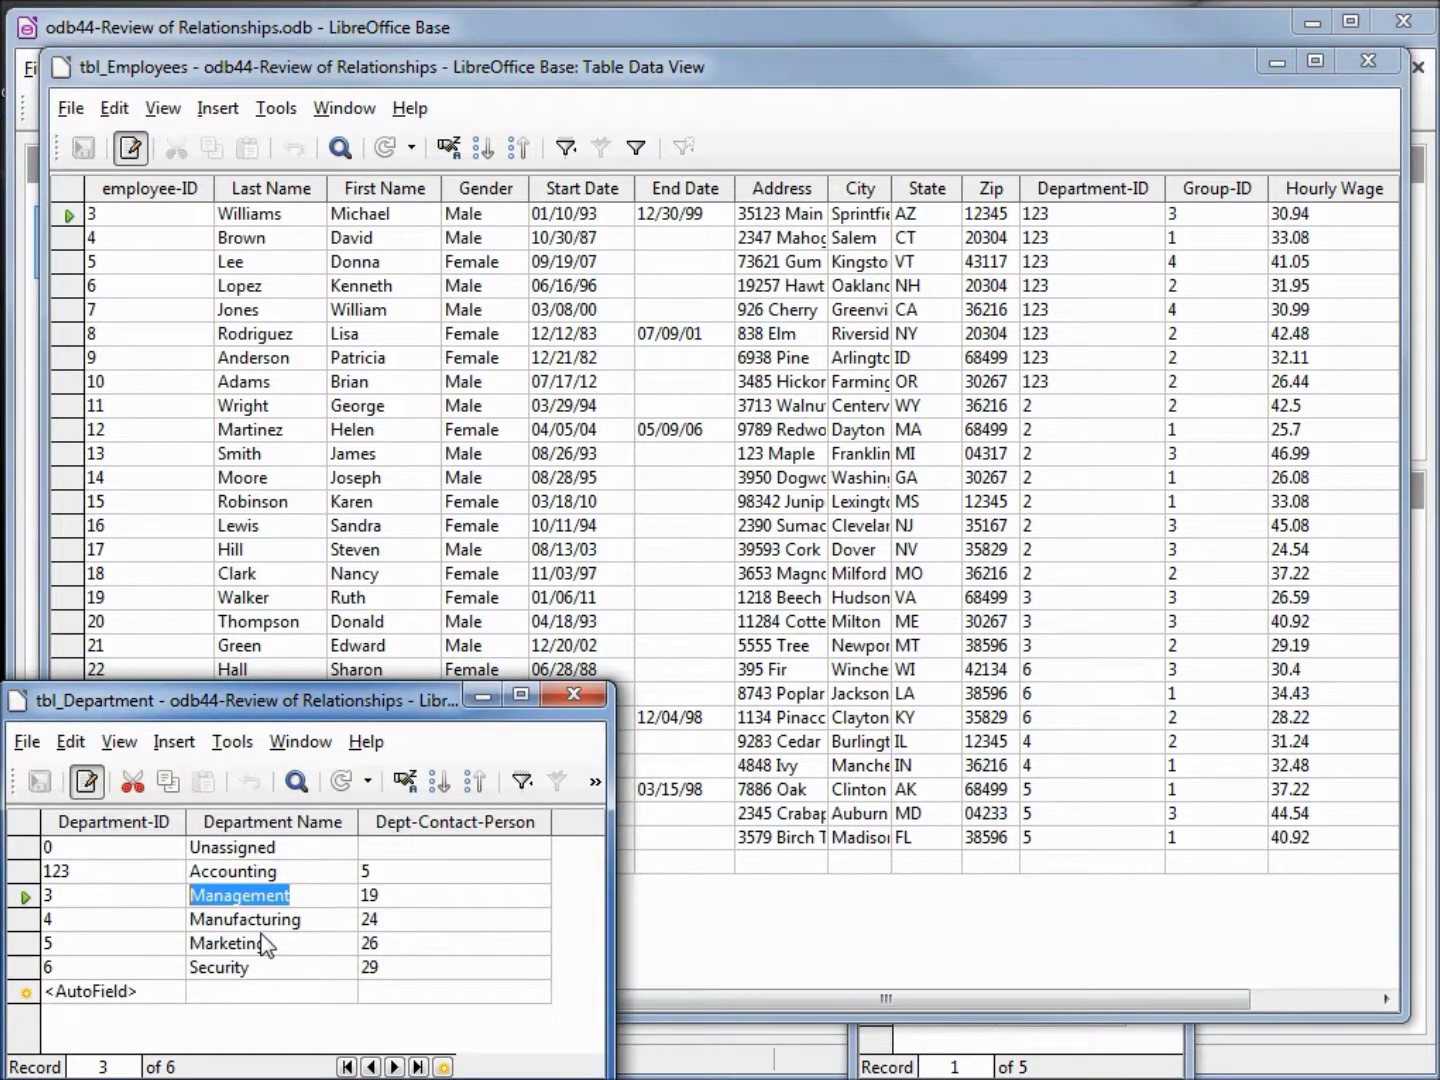
left_click(487, 120)
left_click(390, 149)
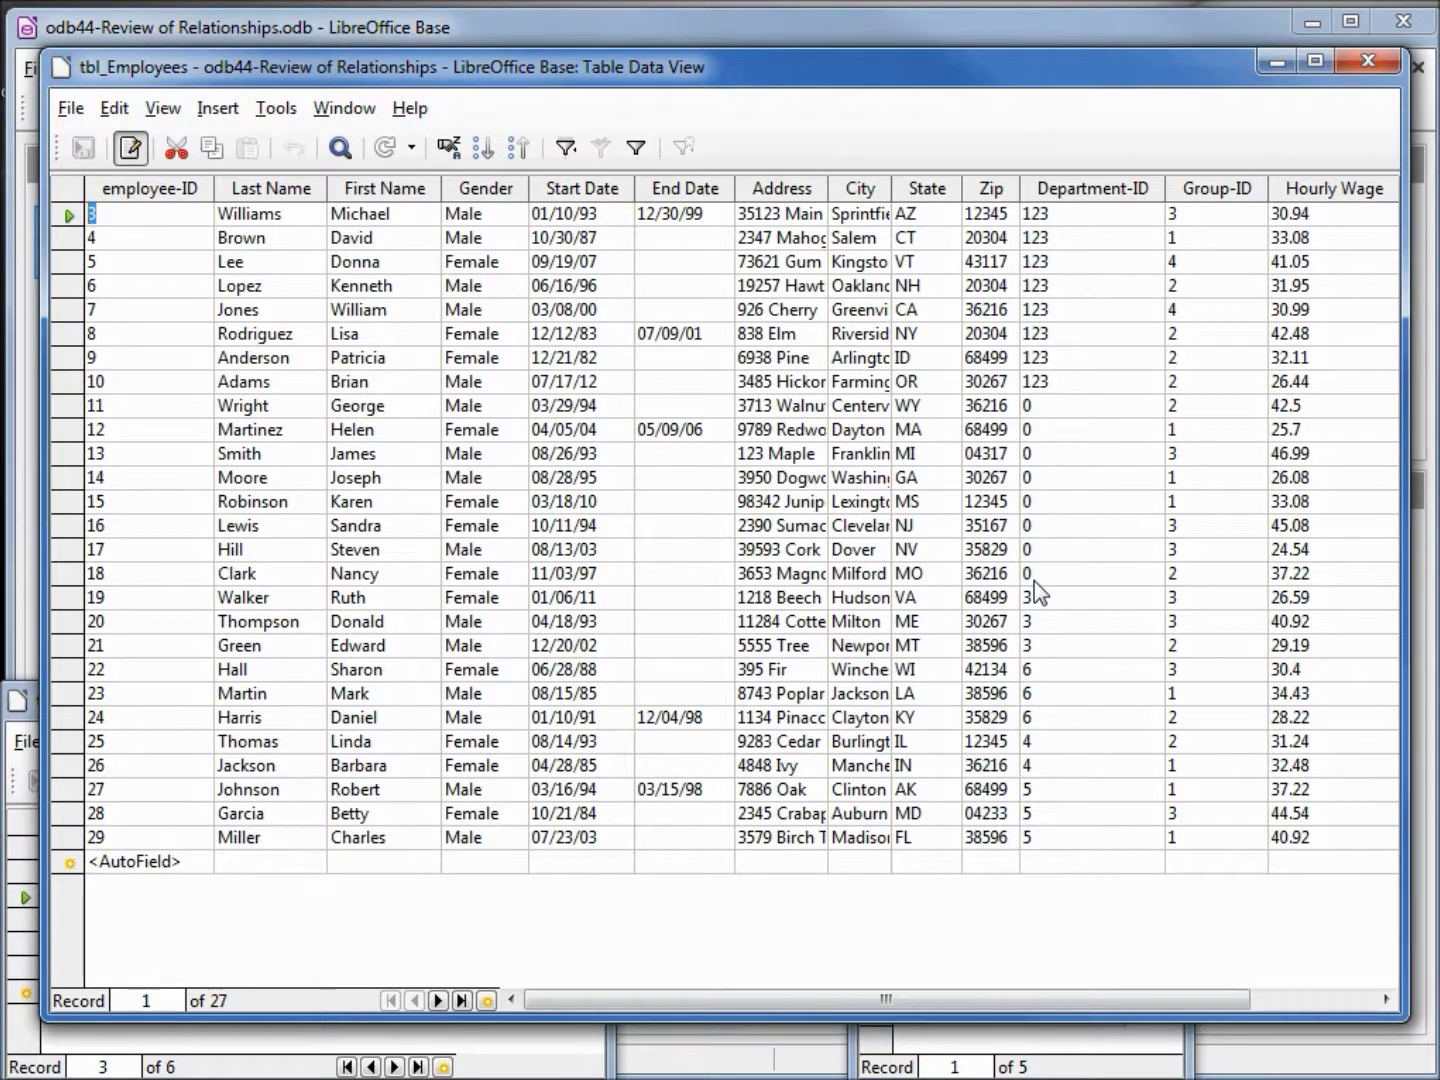
Renumber Group C's Group-ID to 333, save, and refresh employees to see it cascade
left_click(1184, 1044)
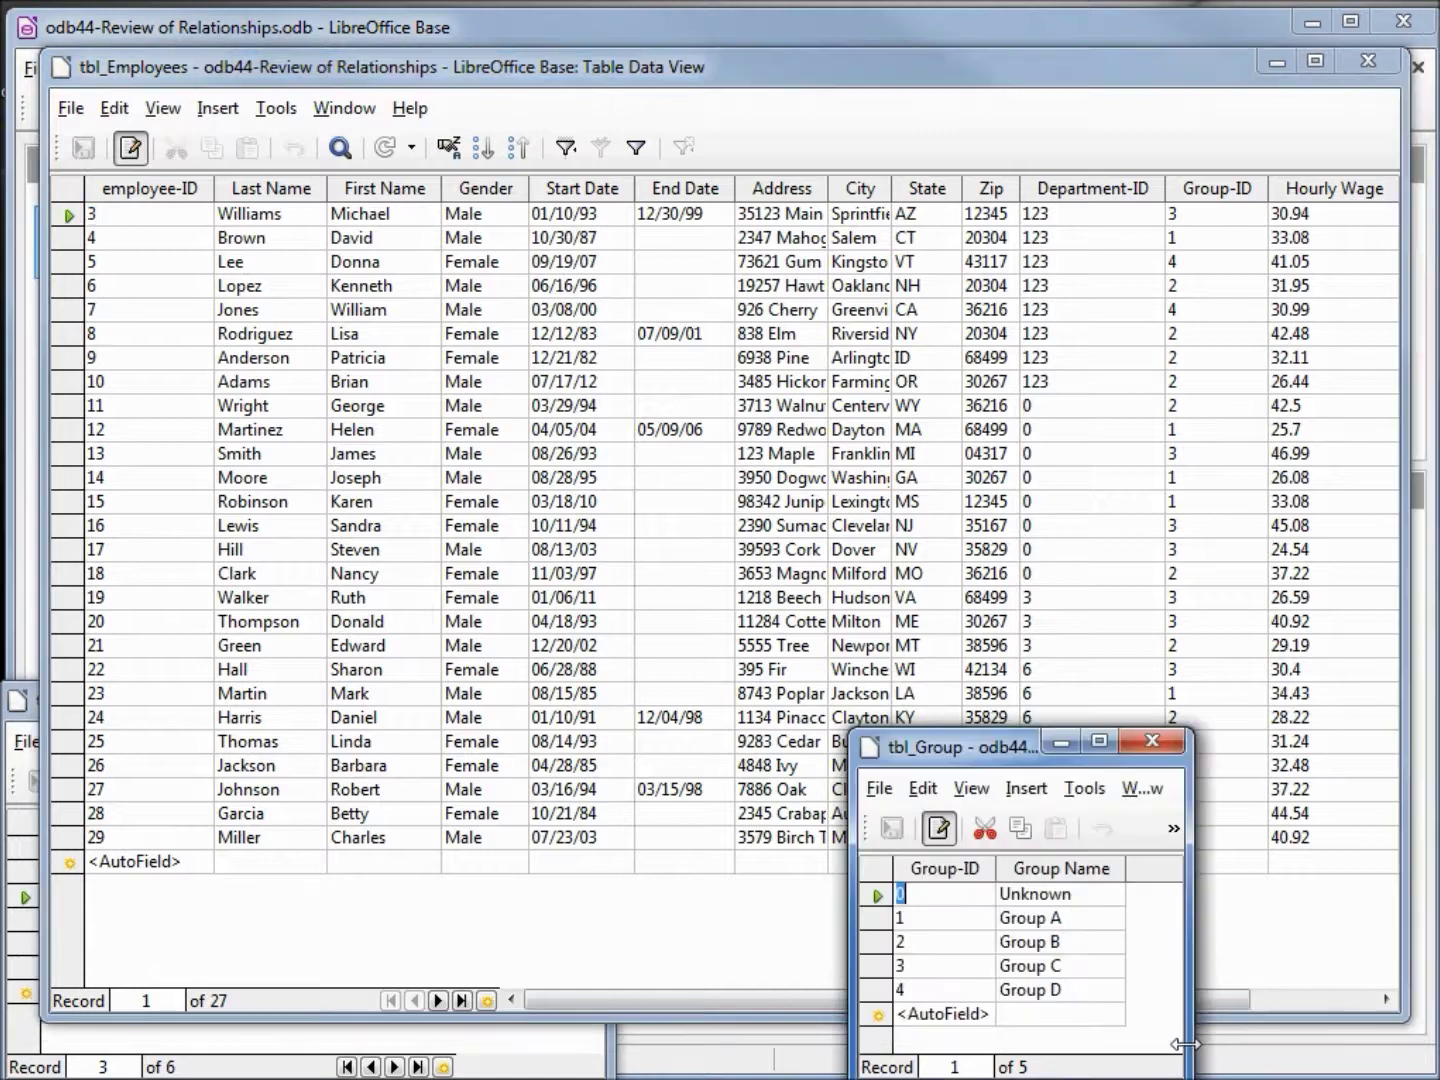
left_click(913, 966)
type("333")
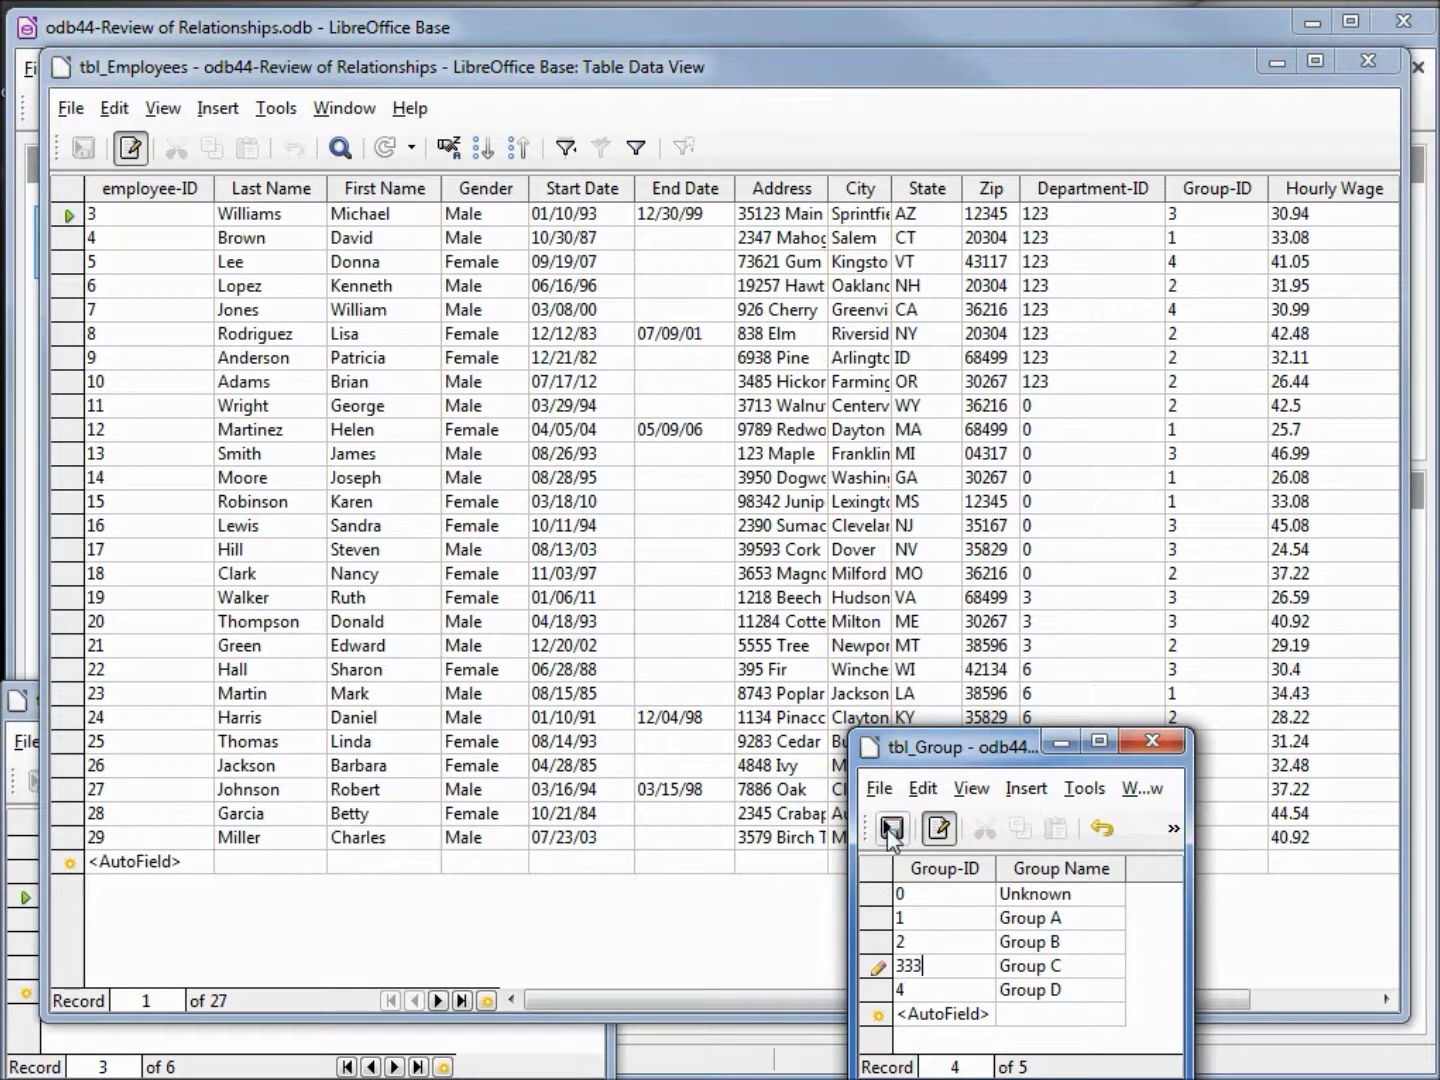
left_click(890, 830)
left_click(516, 108)
left_click(398, 148)
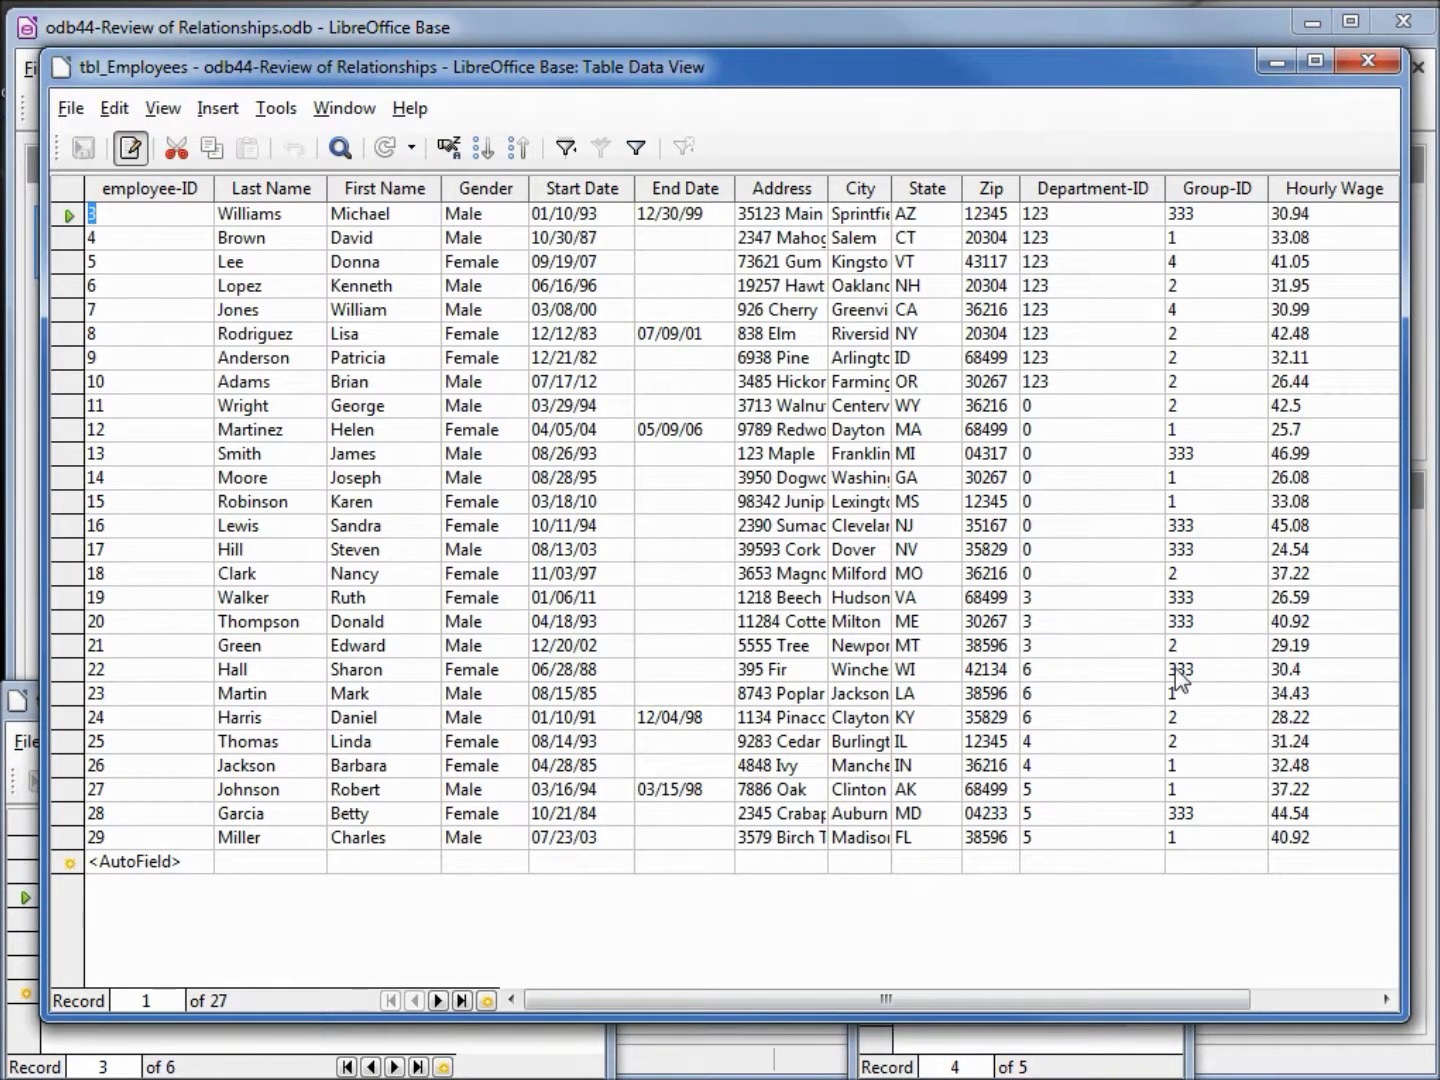
Delete the Group A row and refresh employees to see their Group-IDs reset
left_click(1193, 1052)
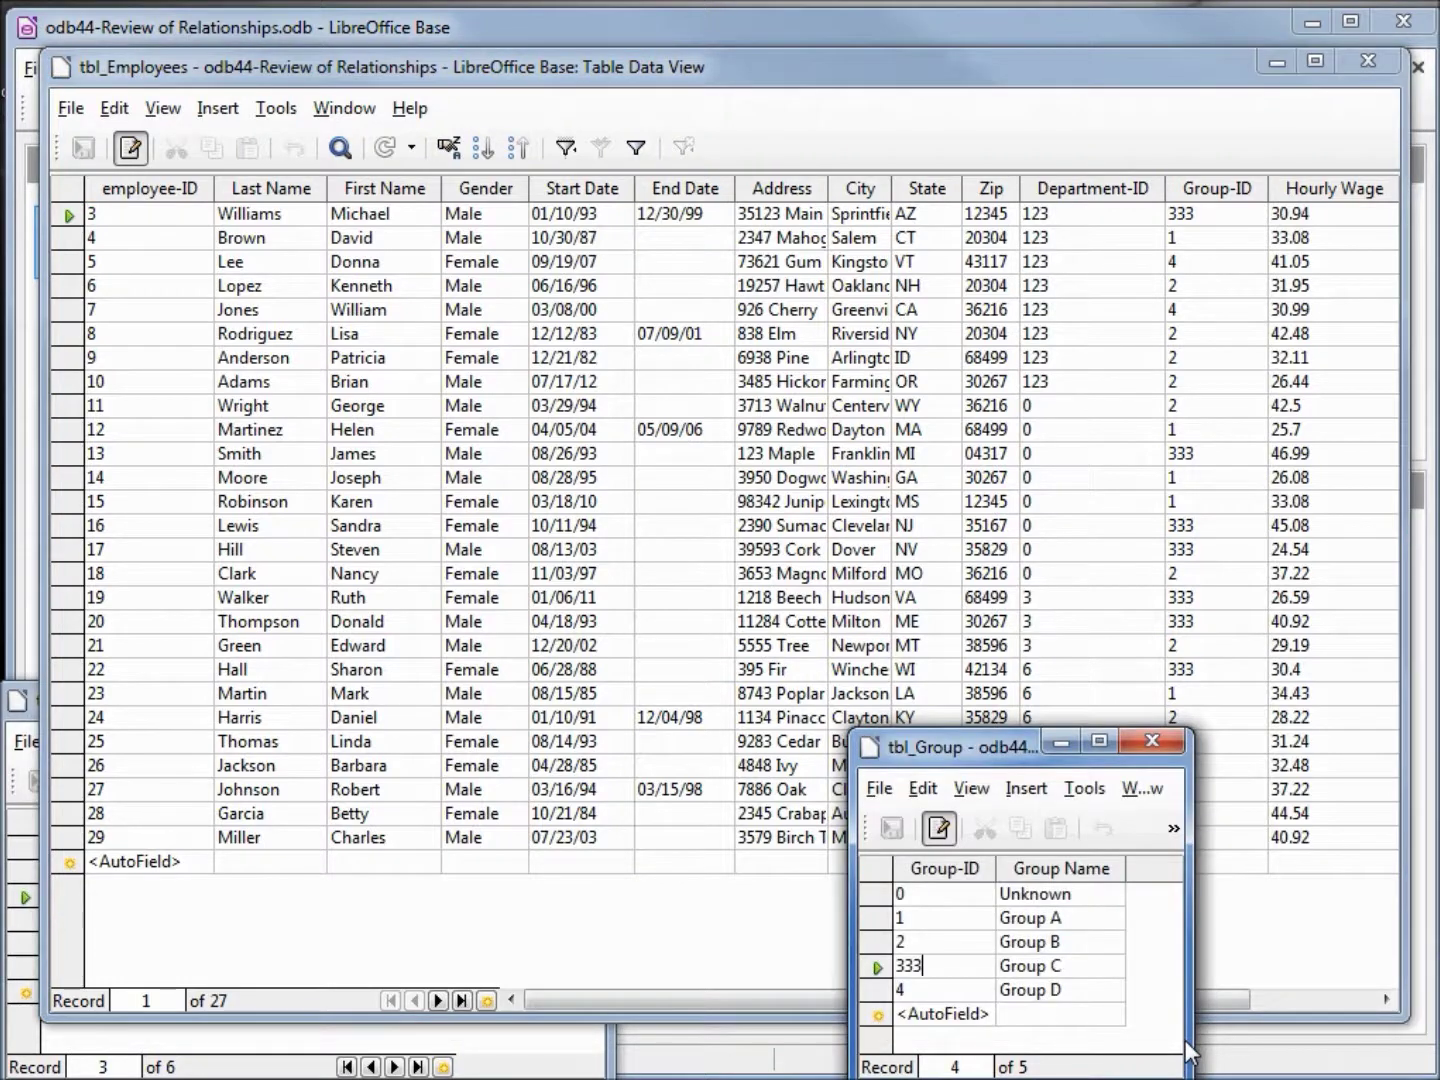
left_click(876, 921)
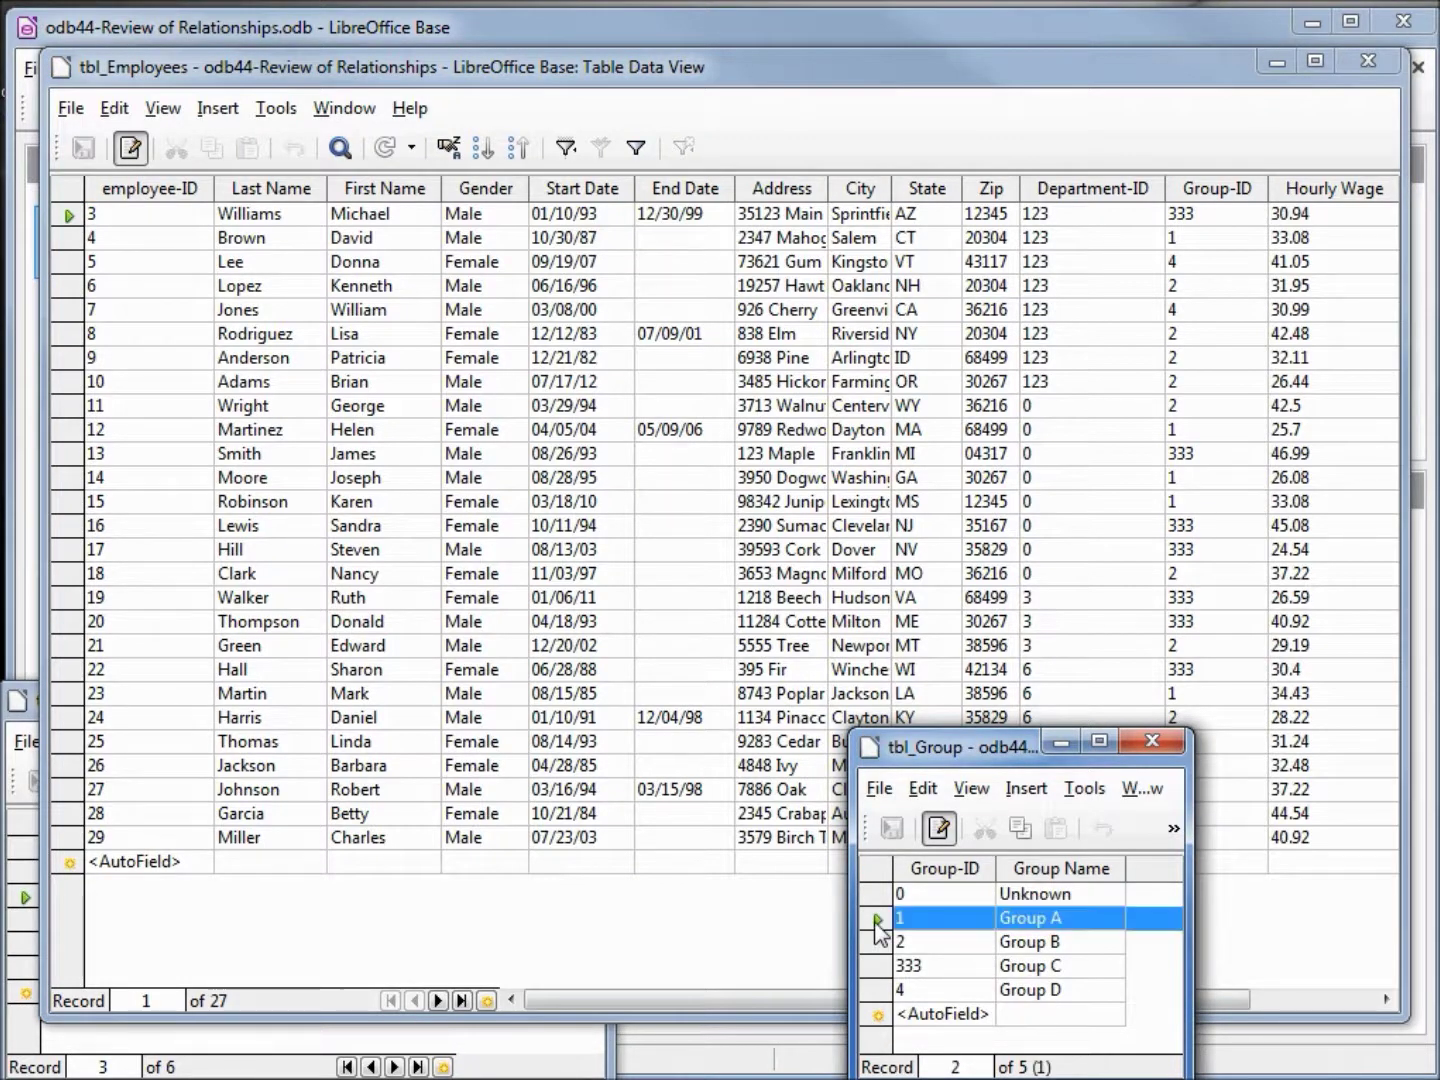
right_click(877, 922)
left_click(960, 1046)
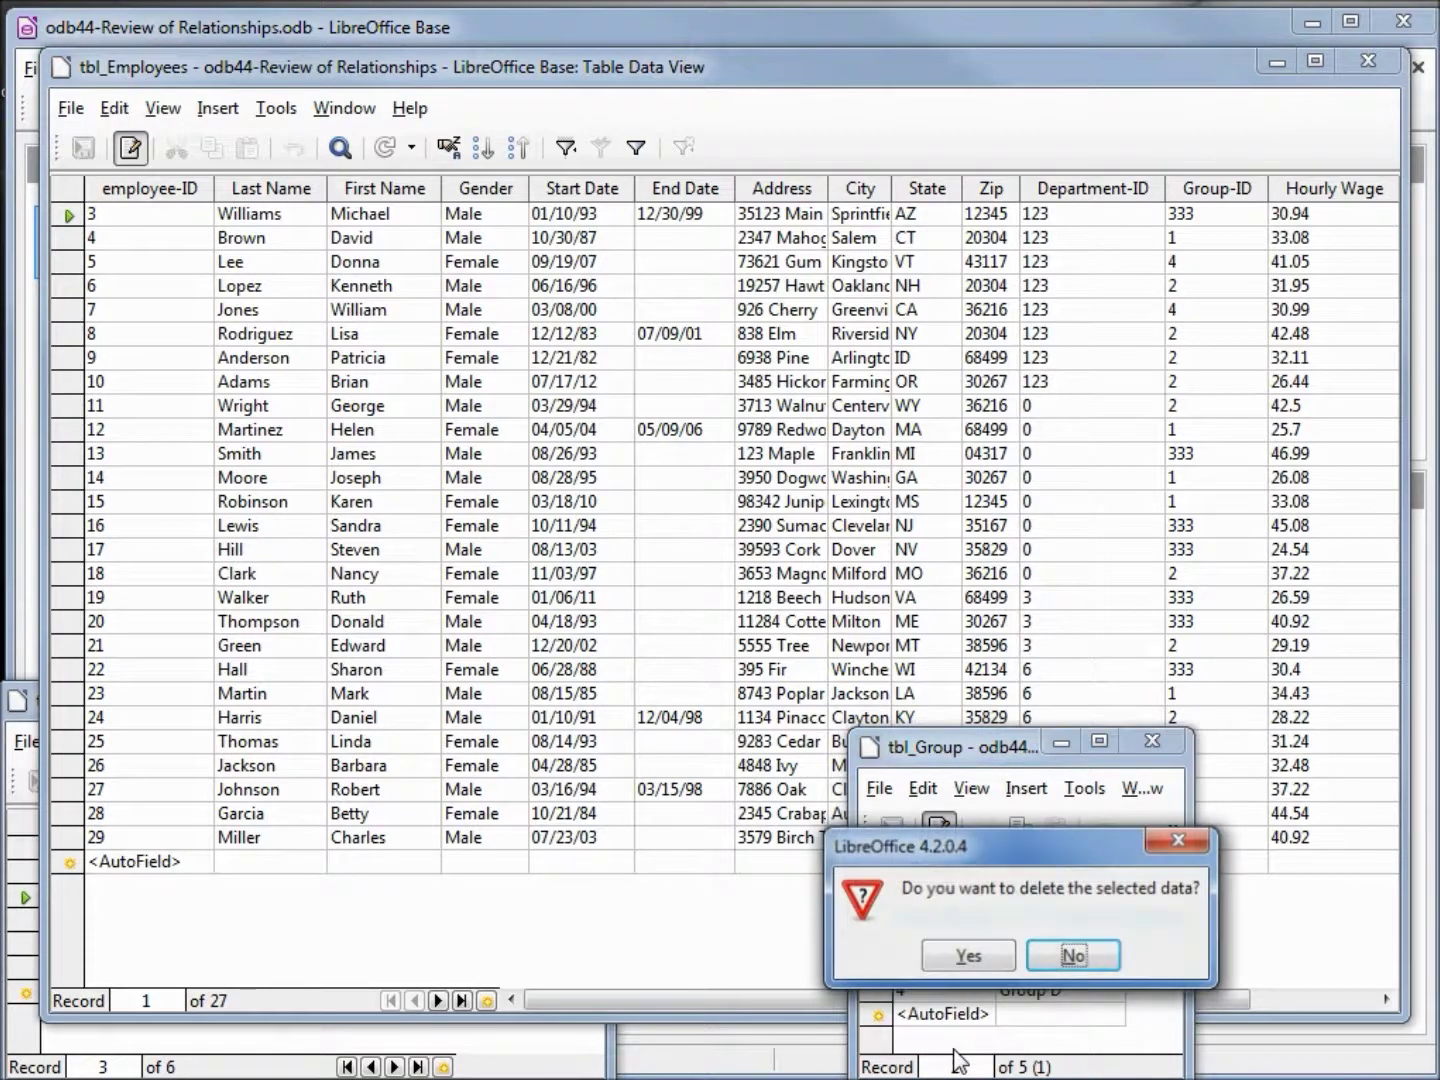
left_click(960, 955)
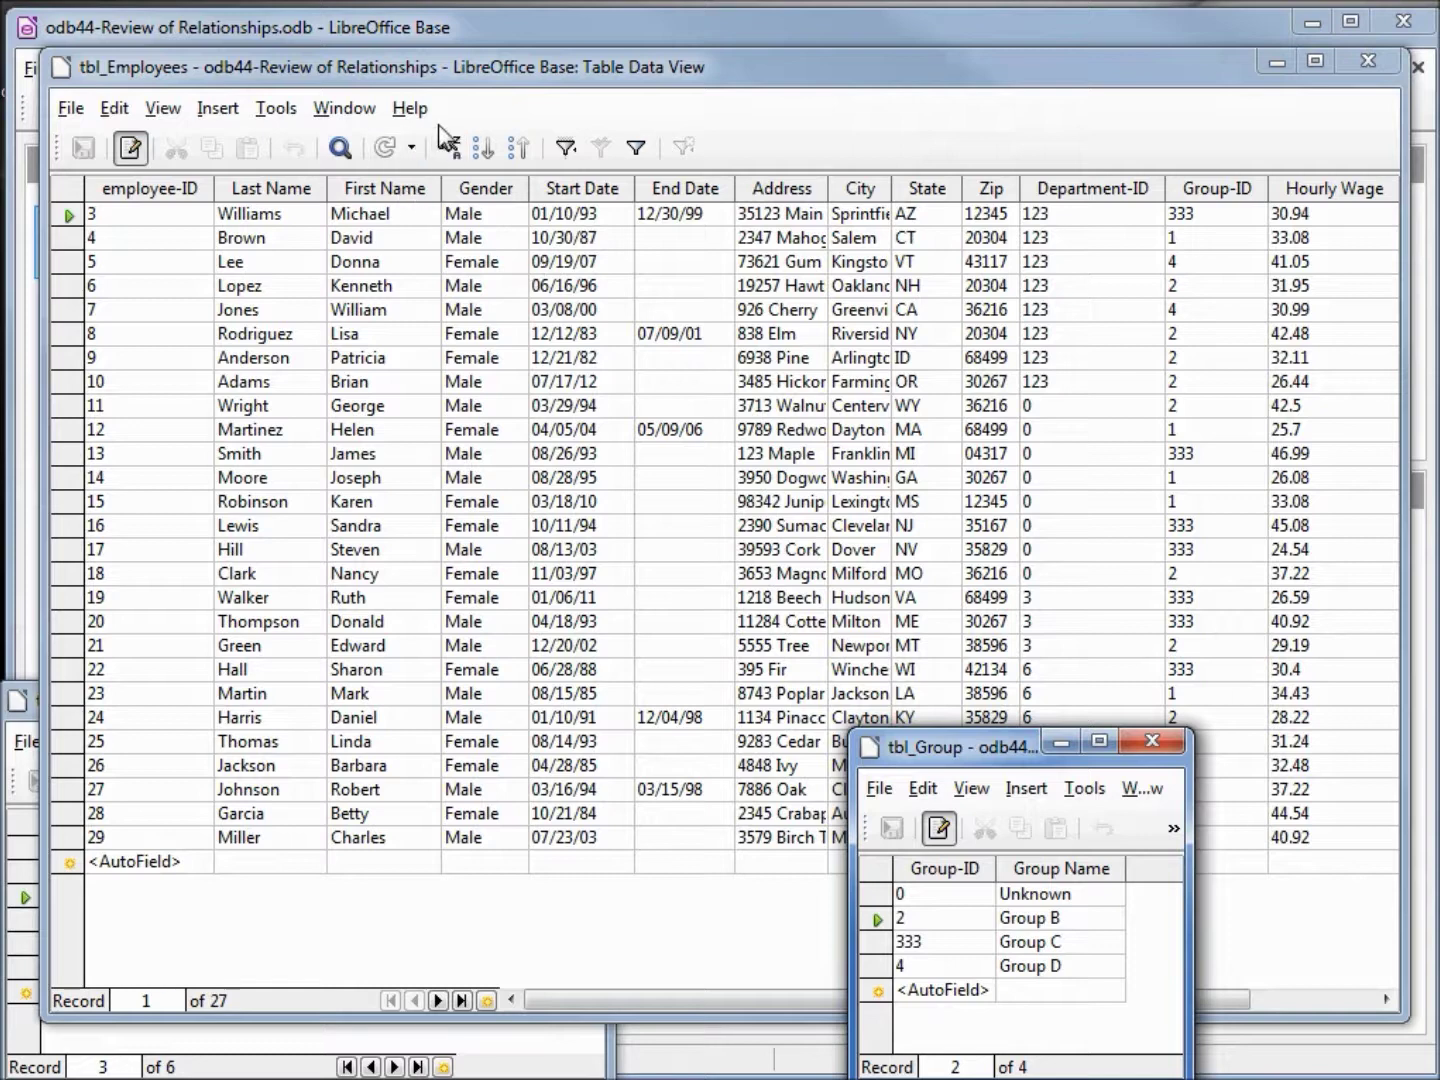
left_click(469, 115)
left_click(382, 149)
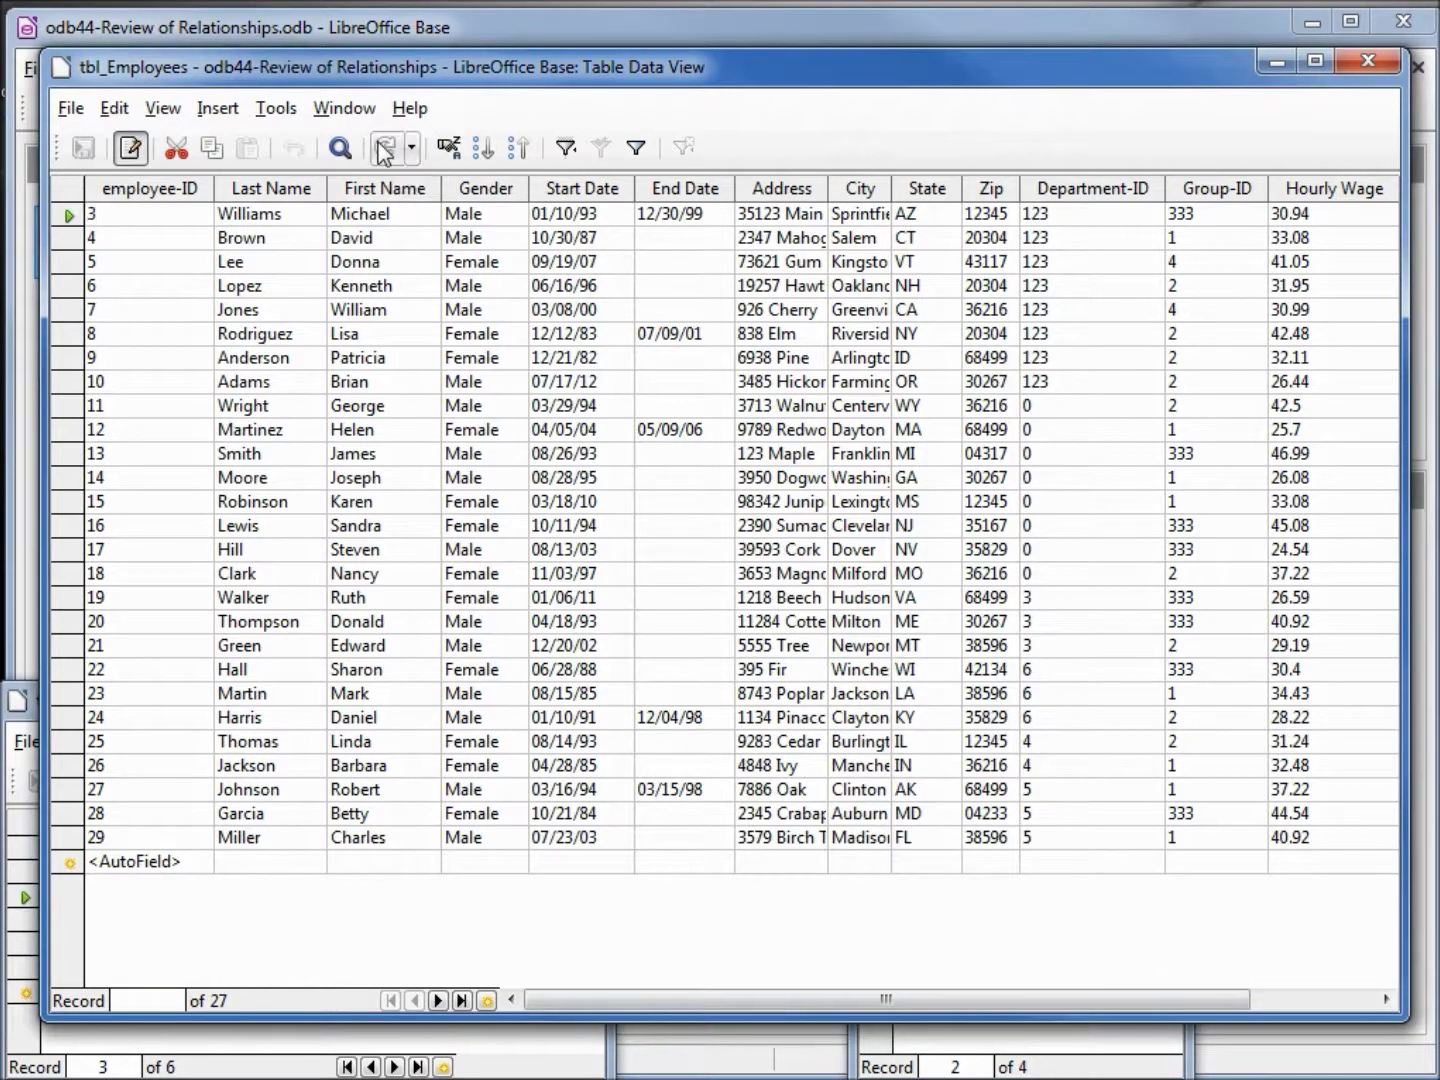